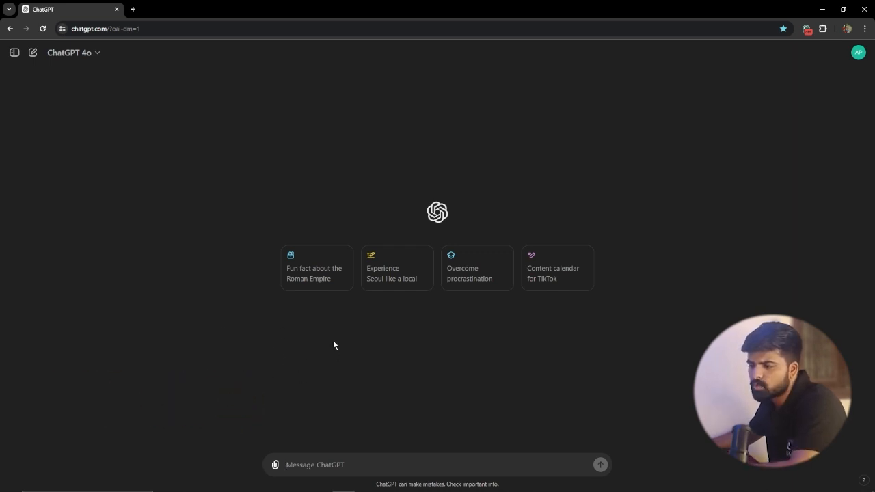
Step: Upload the sample data spreadsheet from the Pictures folder to the chat without a prompt, and stop the response
left_click(276, 465)
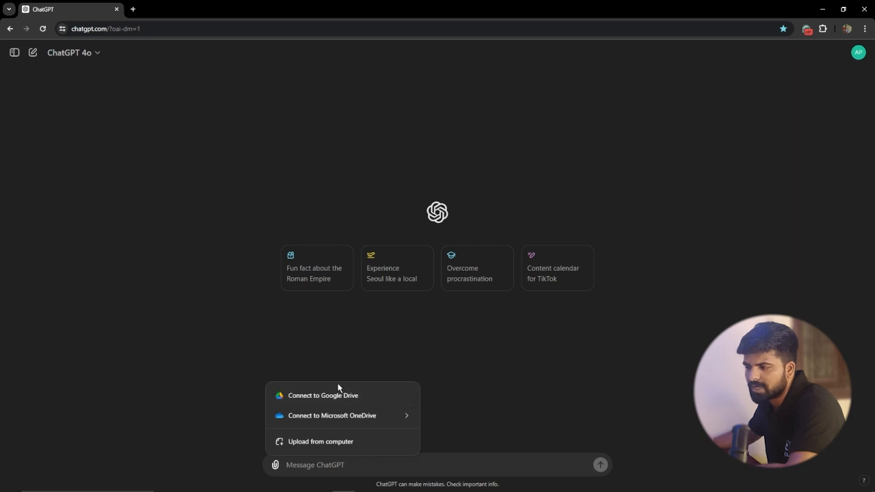
left_click(329, 444)
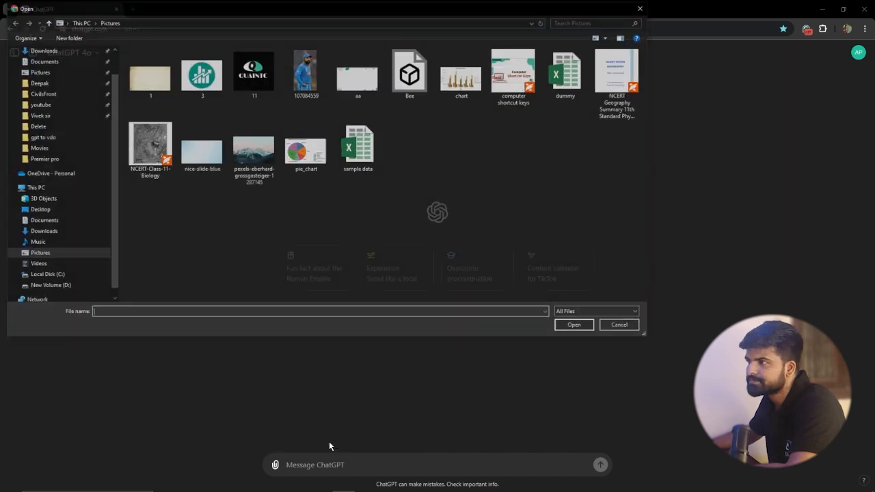
left_click(358, 145)
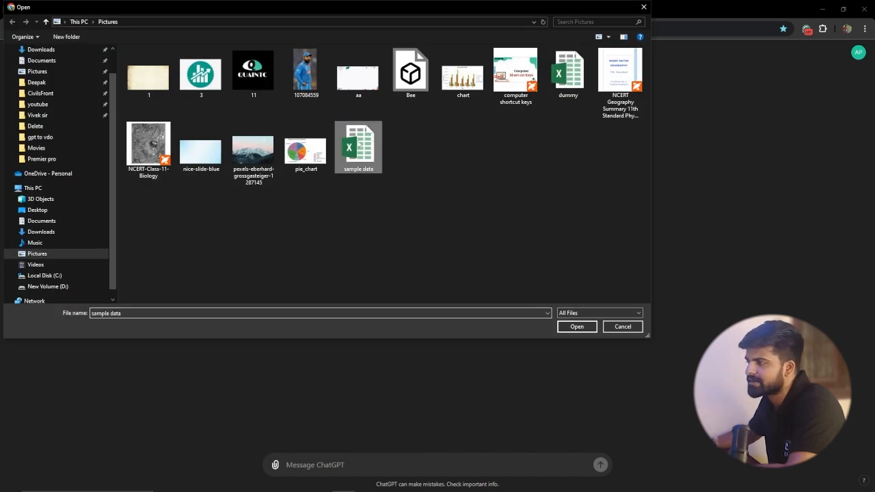
left_click(577, 326)
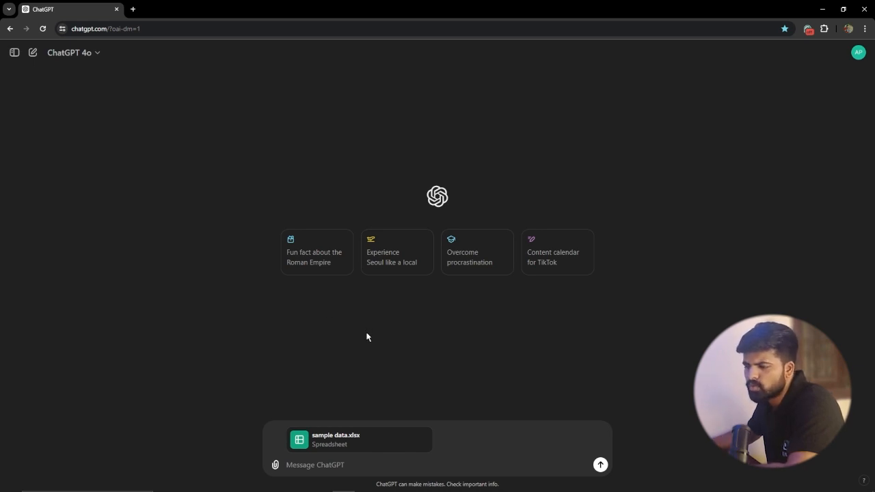
left_click(601, 466)
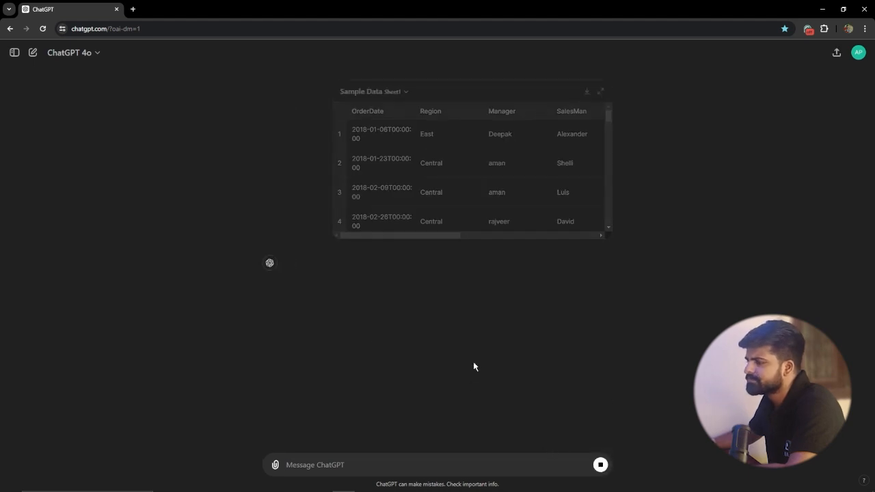
left_click(600, 466)
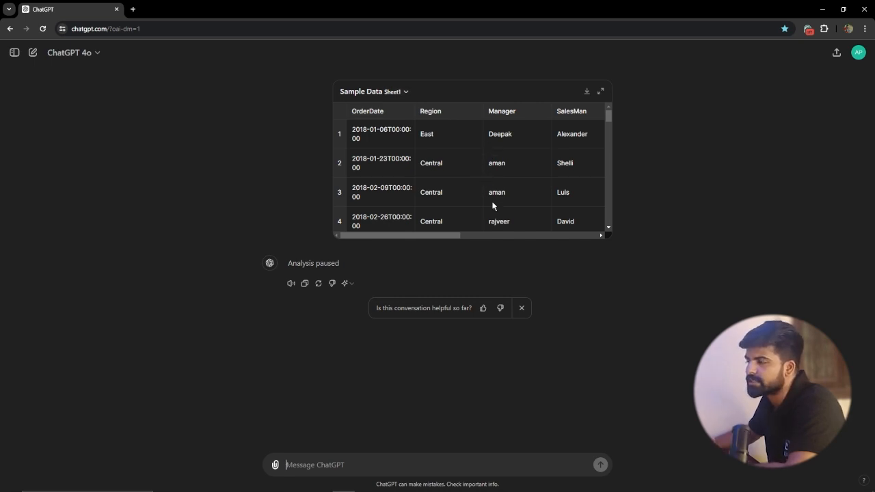
Step: Examine the columns of the uploaded table preview and compare them with the original sample data workbook in Excel
mouse_move(438, 237)
left_mouse_down()
mouse_move(570, 243)
mouse_move(431, 239)
left_mouse_up()
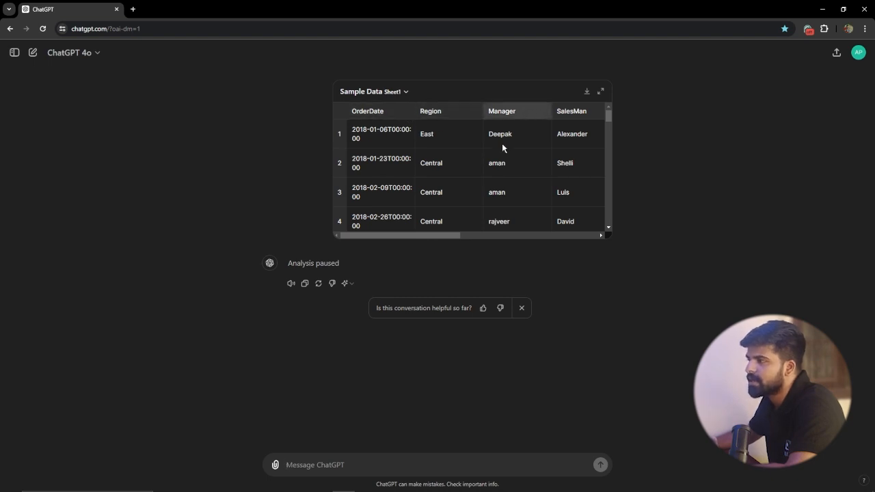
left_click_drag(439, 237, 510, 236)
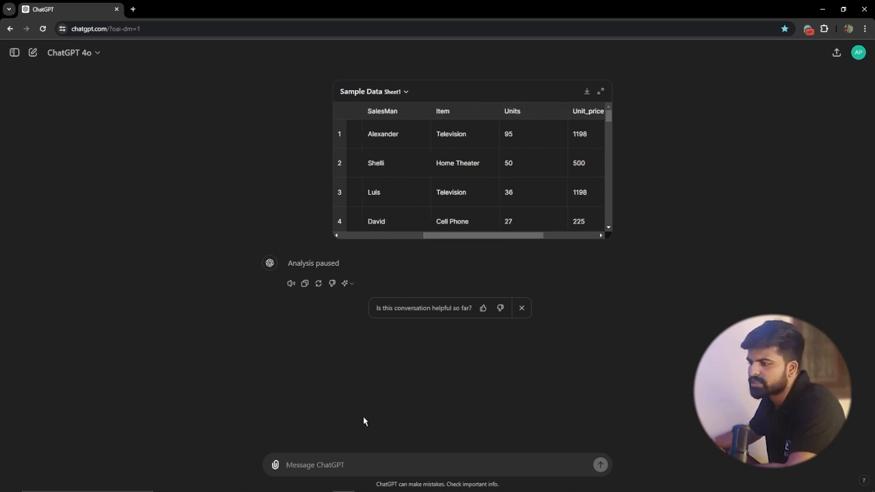
left_click(361, 484)
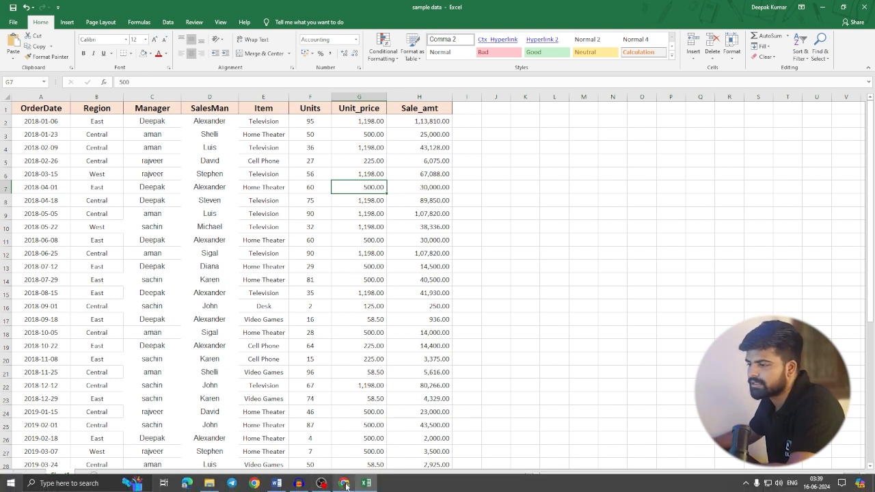
left_click(343, 483)
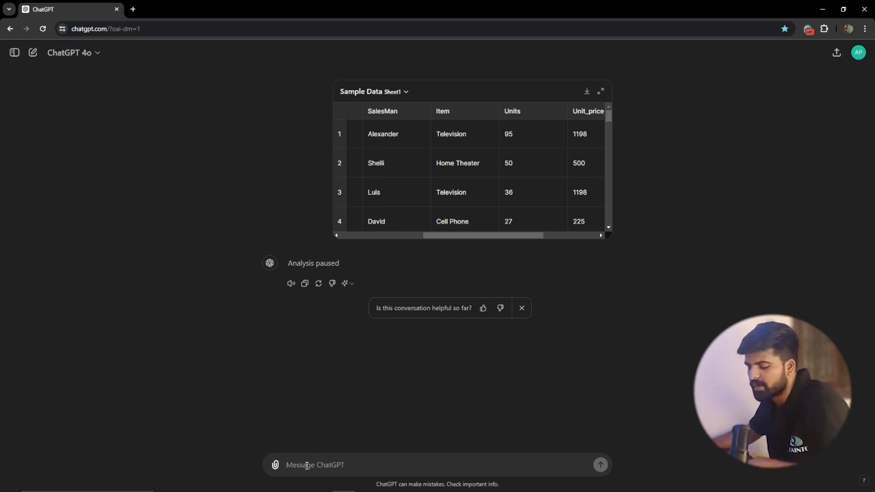
Step: Submit the prompt "create a Pie chart showing the sales distribution by region."
type("create a Pie chart showing the sales distribution by region.")
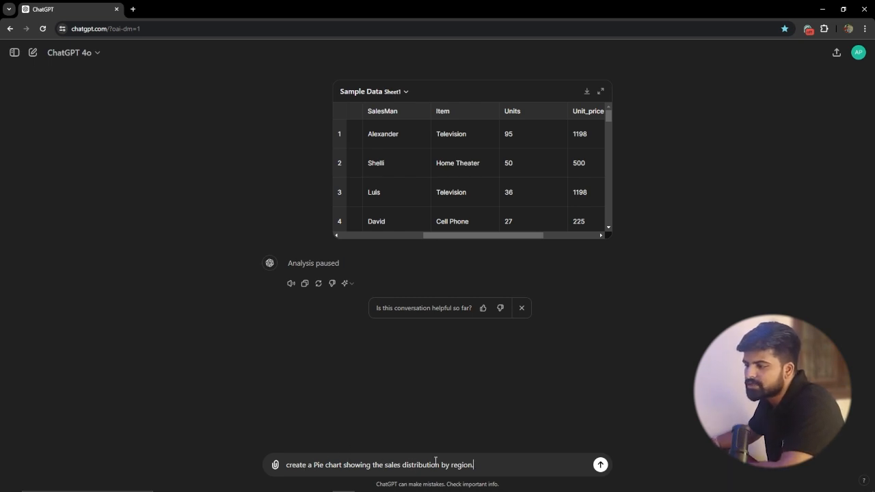
left_click_drag(451, 234, 369, 248)
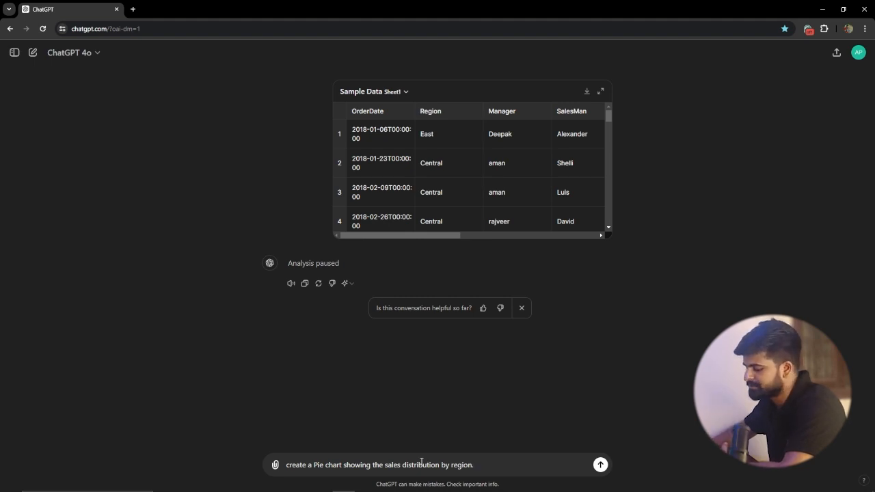
key("Return")
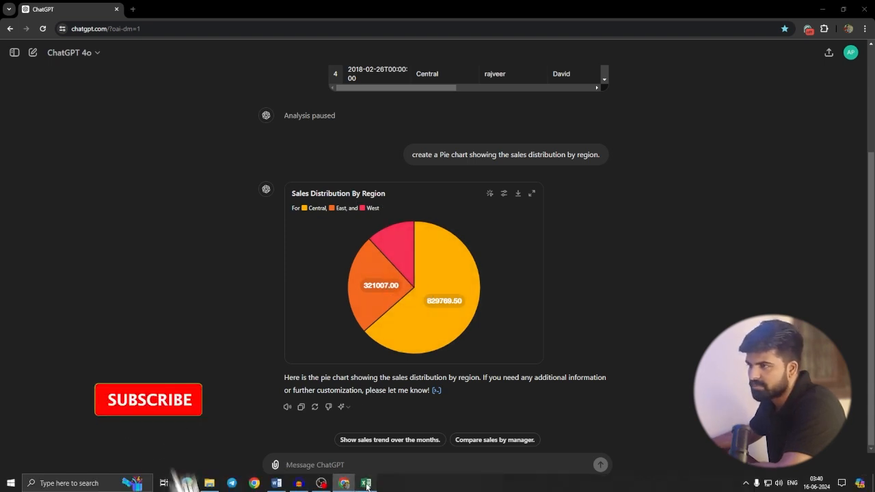
Step: Check the source sales data in the Excel workbook, and return to the region pie chart in ChatGPT
left_click(365, 484)
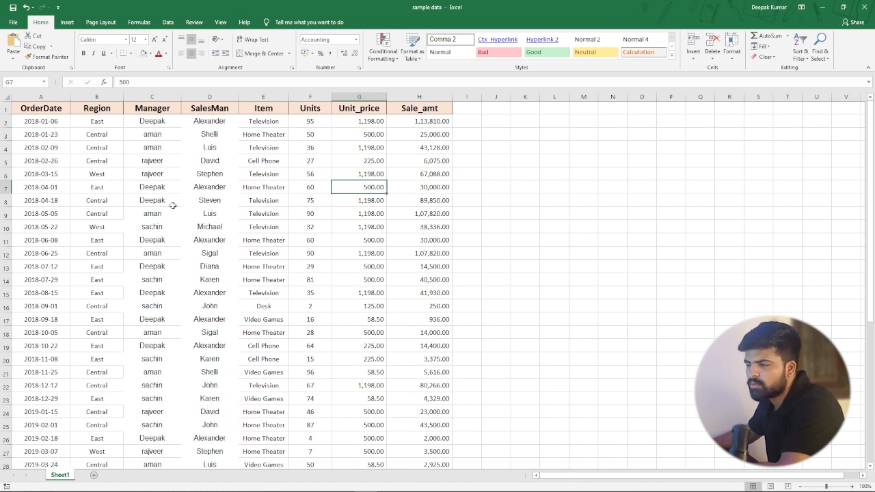
left_click(344, 483)
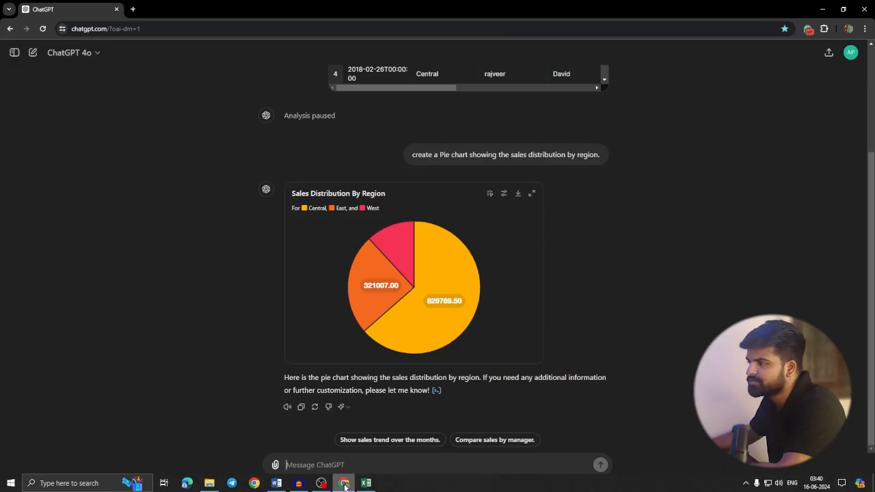
mouse_move(405, 278)
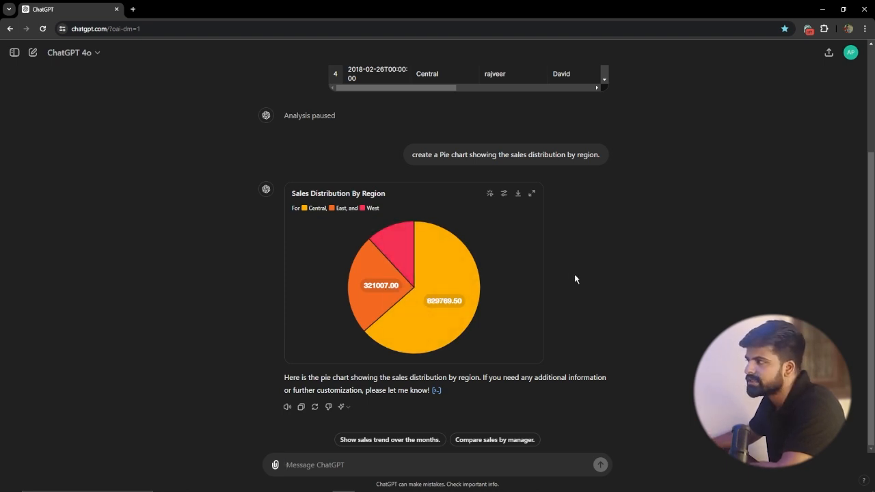
Step: Change the Central slice of the region pie chart to blue, and inspect the Central and West slices' figures
left_click(504, 195)
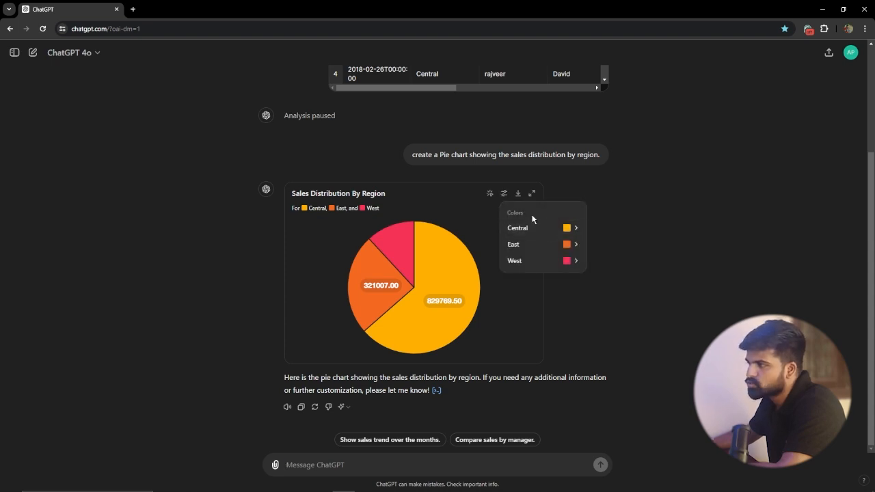
left_click(576, 228)
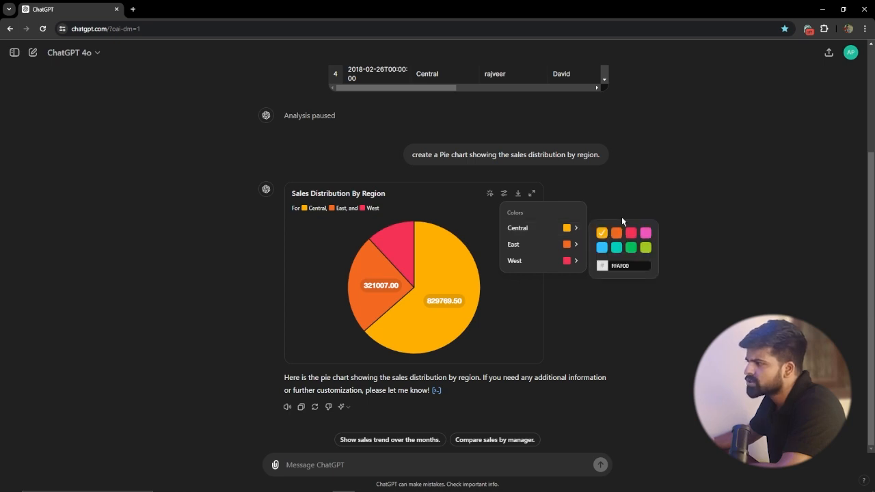
left_click(601, 248)
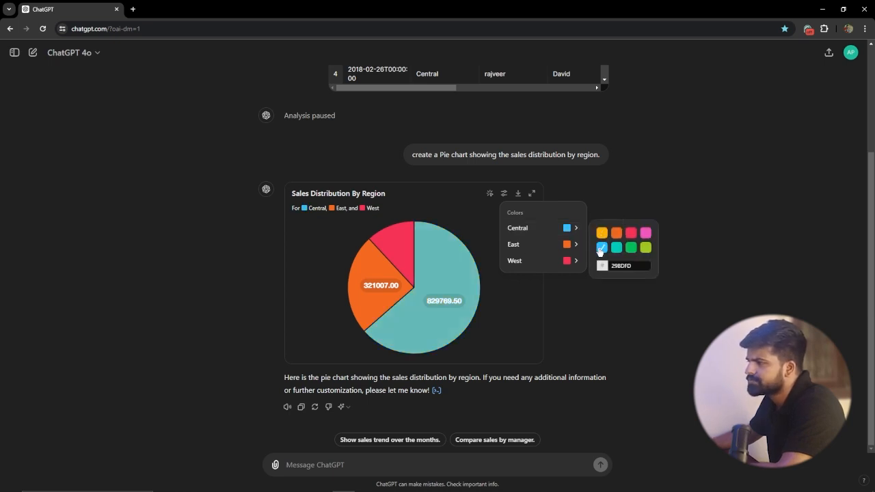
left_click(492, 285)
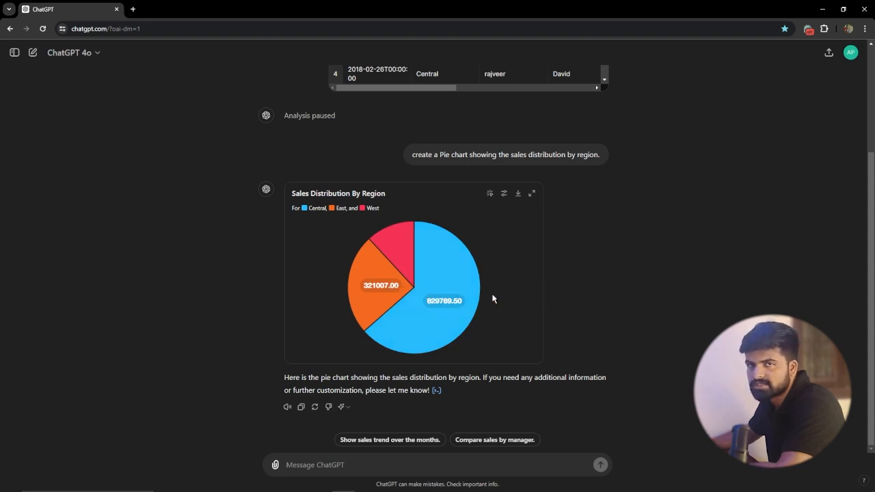
mouse_move(465, 304)
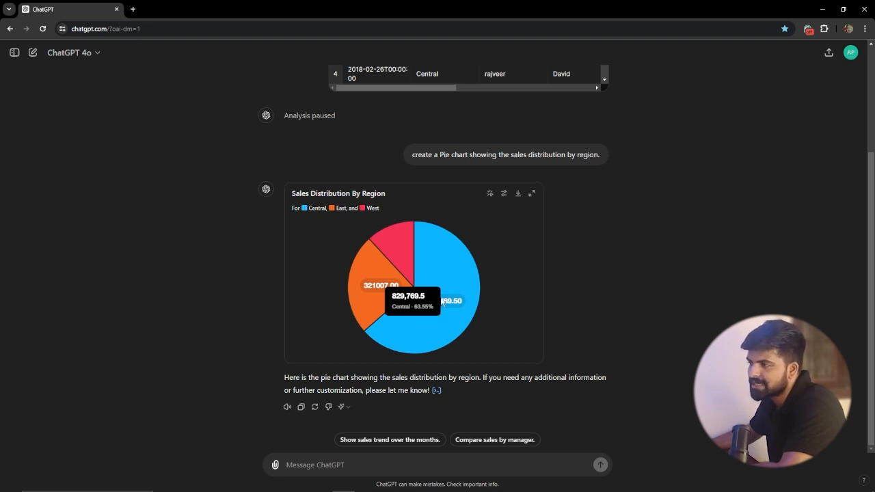
mouse_move(408, 255)
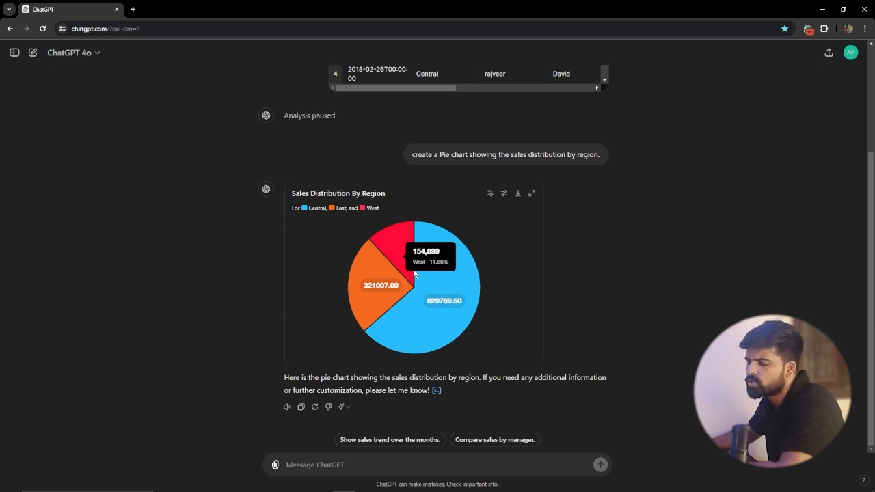
Step: Reuse the region chart prompt with "region." replaced by "manager" and submit it to create a pie chart by manager
scroll(413, 203, "up", 2)
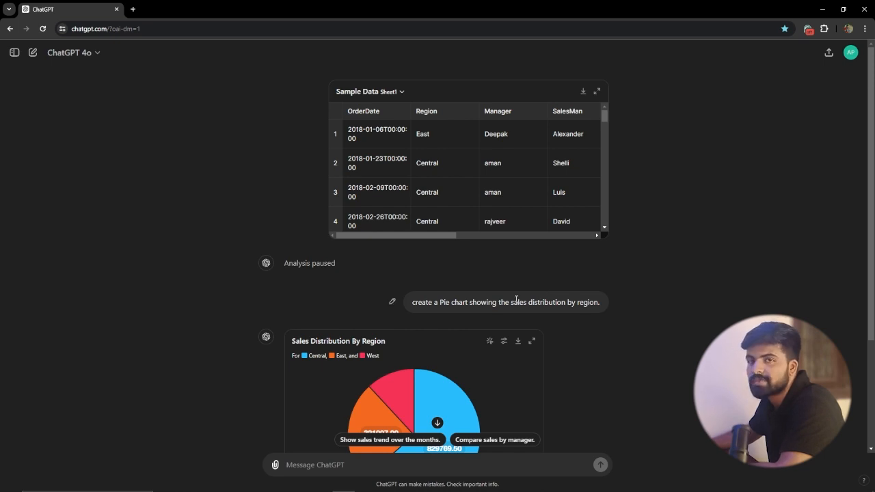
left_click_drag(411, 302, 606, 302)
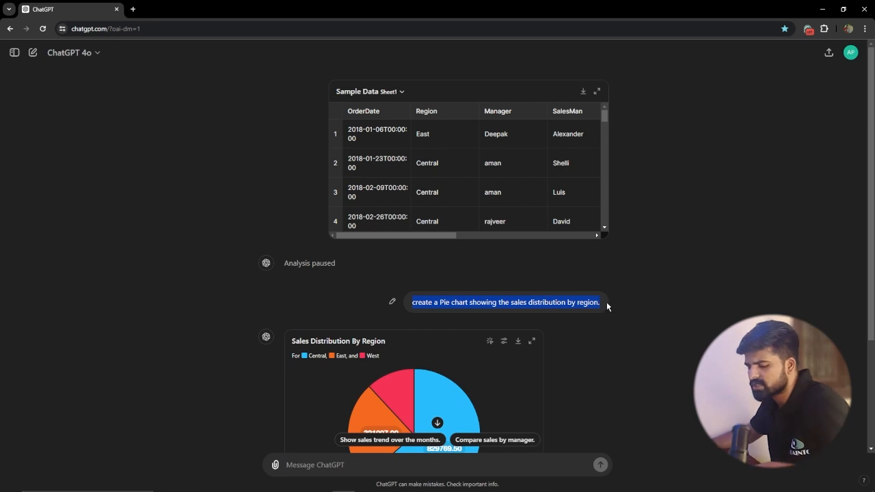
left_click(337, 466)
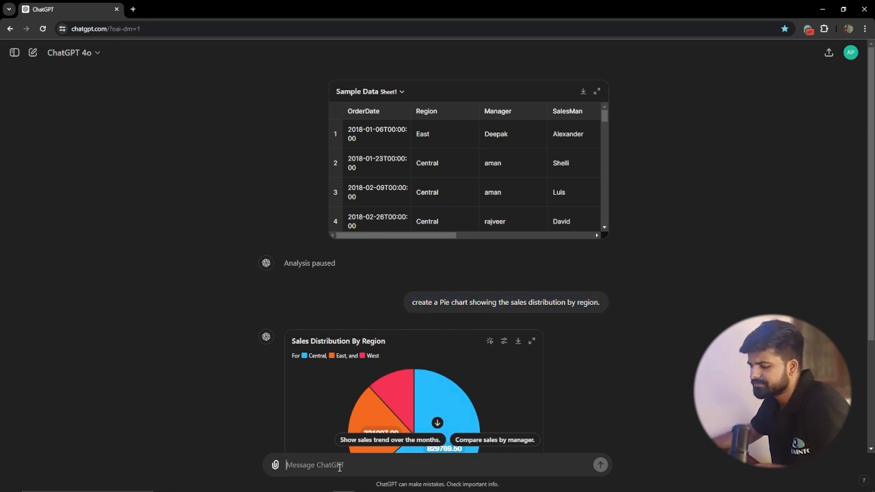
key("ctrl+v")
scroll(412, 367, "down", 2)
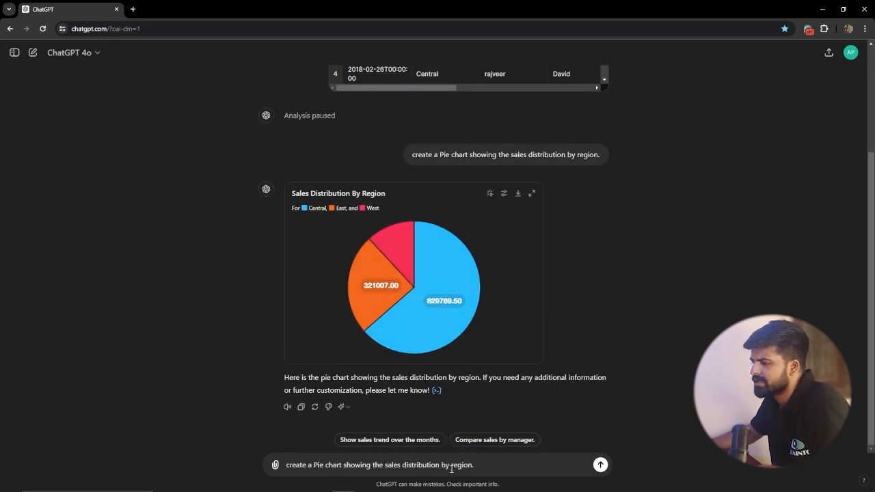
left_click_drag(451, 468, 481, 463)
key("BackSpace")
type("manager")
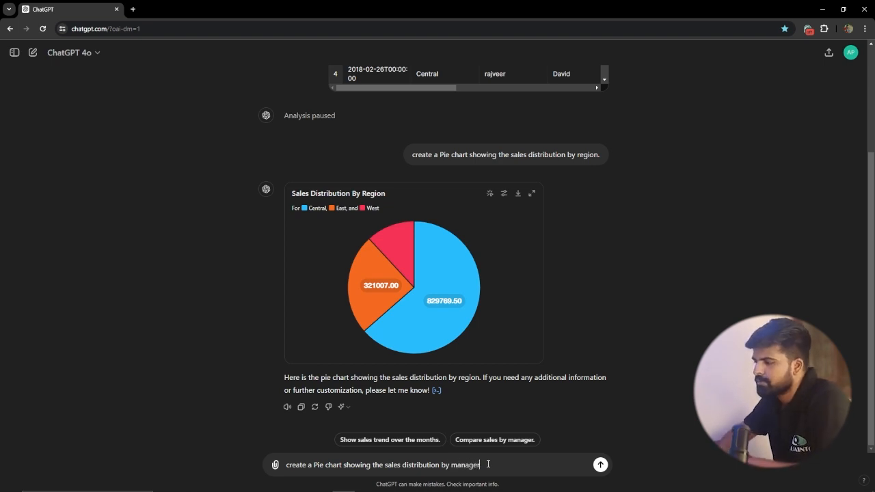
key("Return")
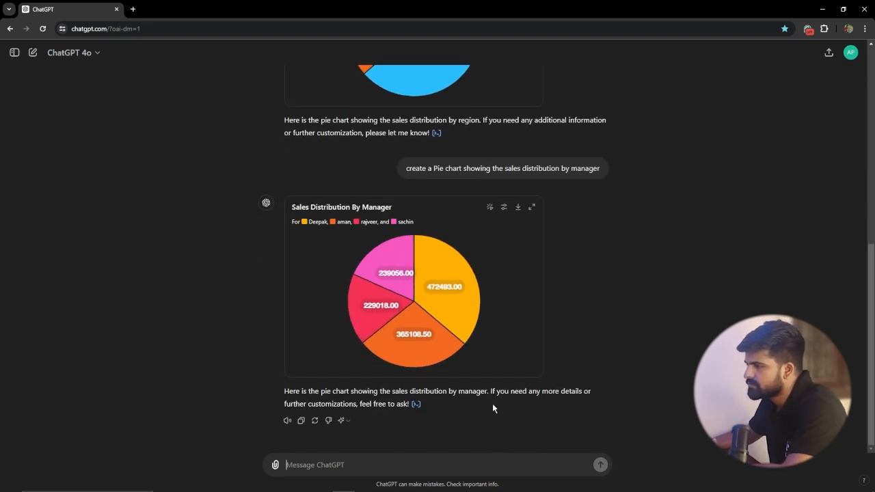
Step: Examine the legend and slices of the Sales Distribution By Manager pie chart and compare it with the region chart above
mouse_move(393, 263)
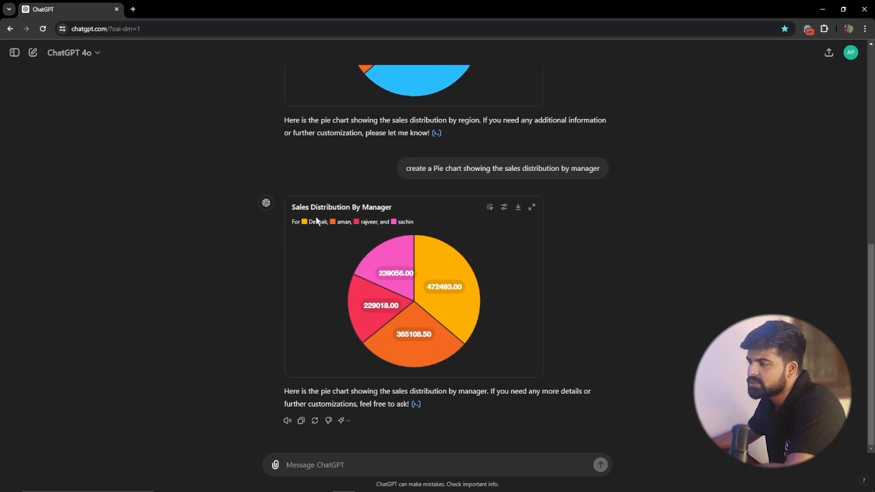
scroll(379, 207, "up", 1)
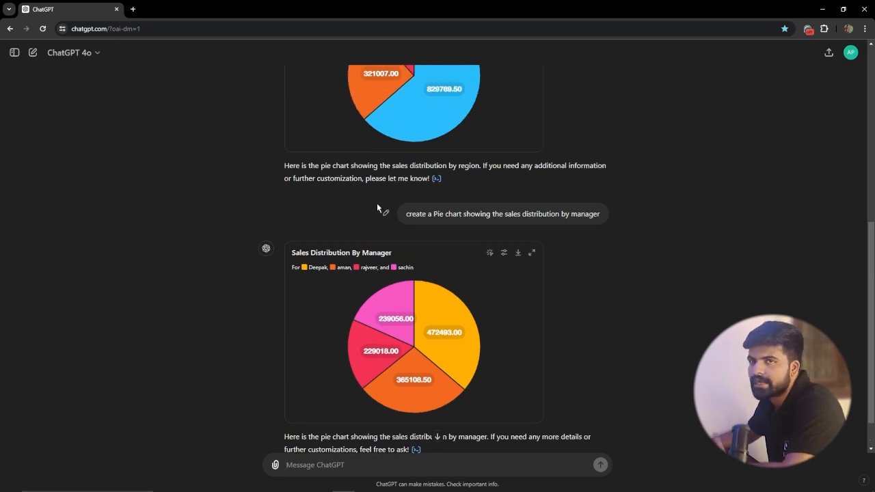
scroll(316, 287, "down", 1)
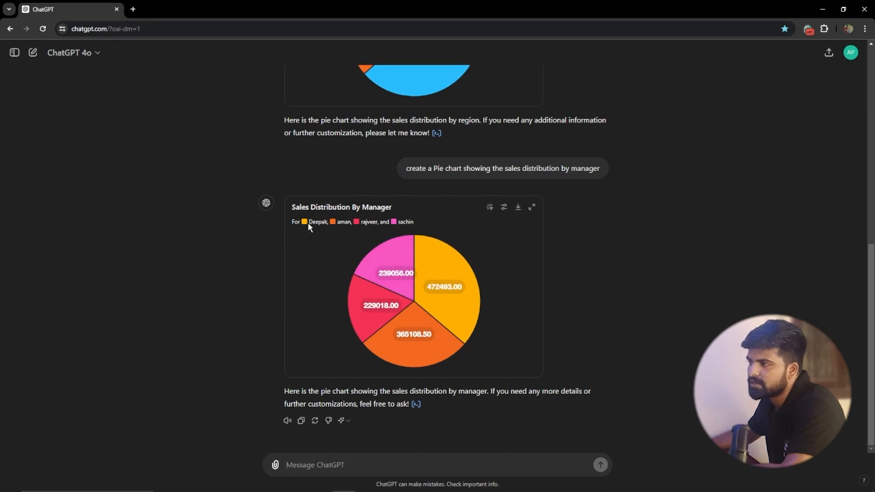
mouse_move(448, 297)
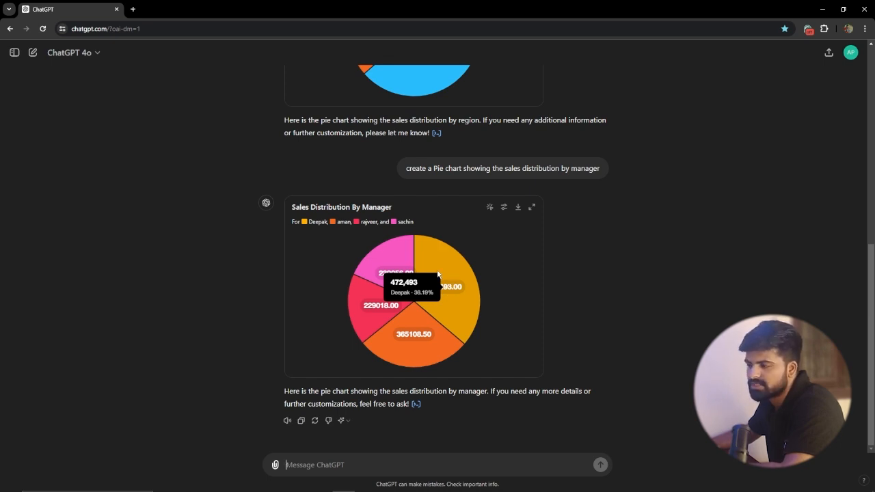
Step: View the manager pie chart as a static chart, return it to the interactive version, and inspect its slices' figures
left_click(490, 207)
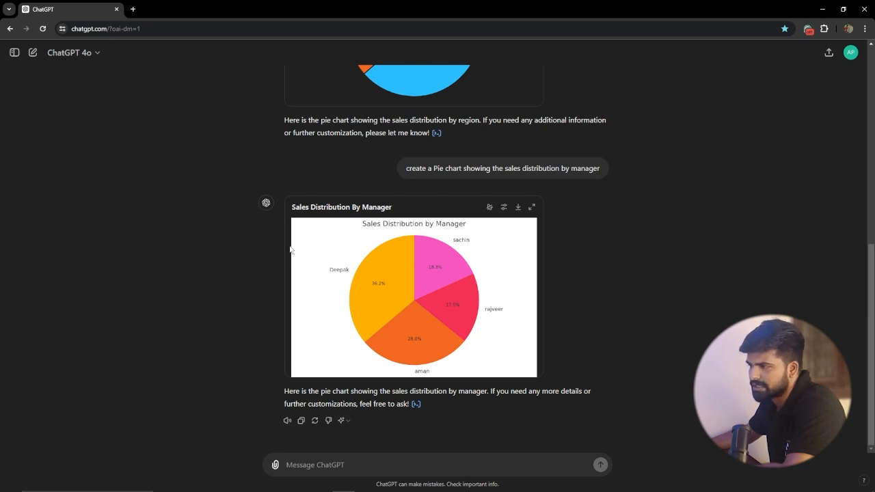
left_click(490, 207)
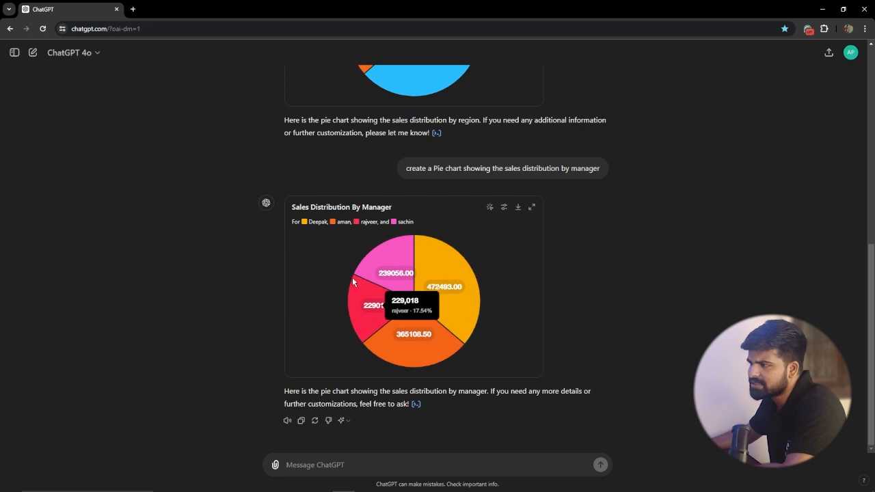
mouse_move(460, 272)
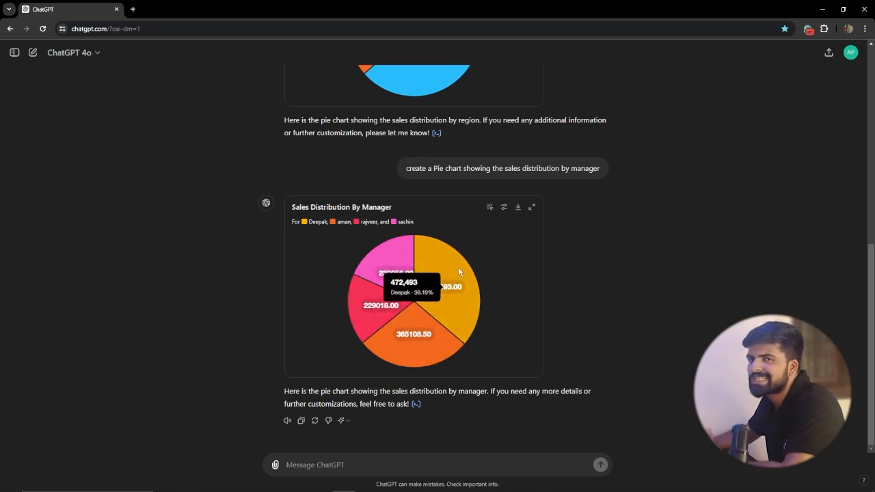
Step: Download the interactive manager pie chart to the Desktop as PNG image "Sales Distribution by Manager", and check the saved picture
left_click(517, 207)
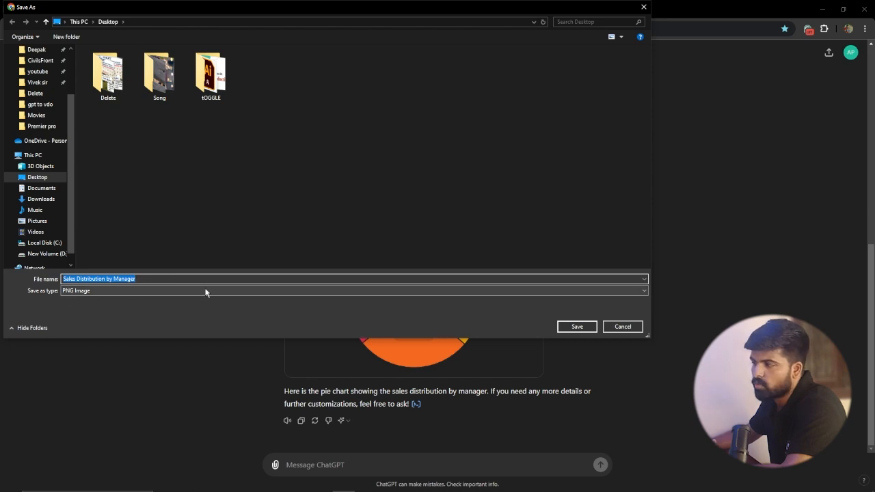
left_click(575, 326)
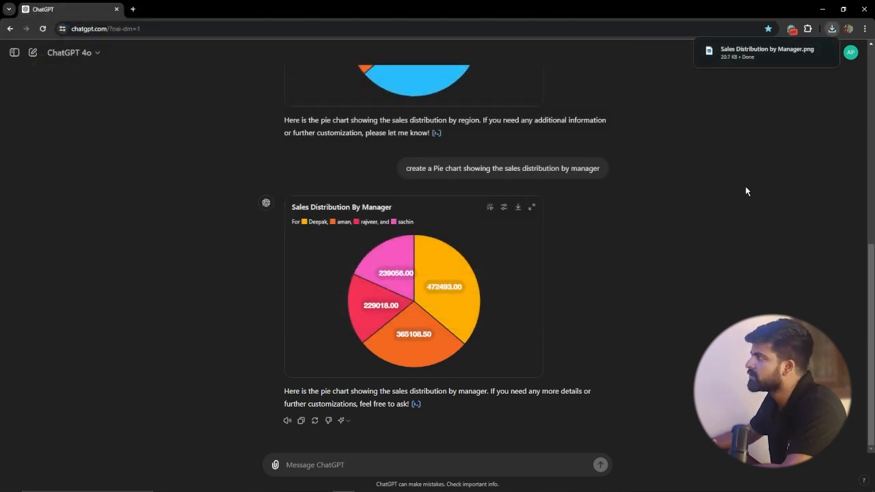
left_click(824, 52)
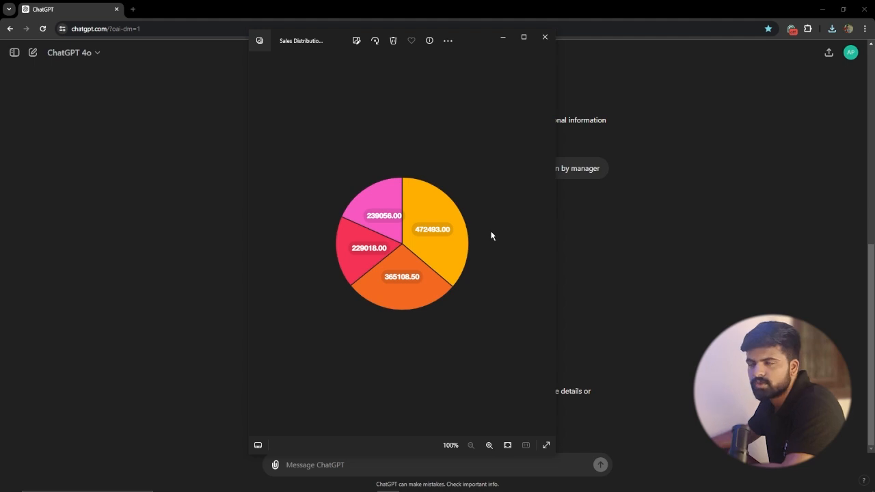
left_click(544, 37)
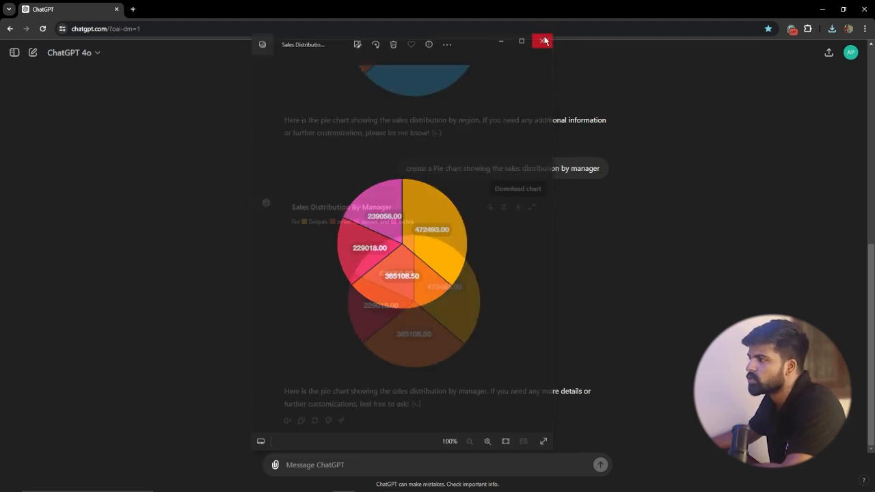
Step: Switch the manager pie chart to its static version, download it to the Desktop as output.png, and check the saved picture
left_click(489, 208)
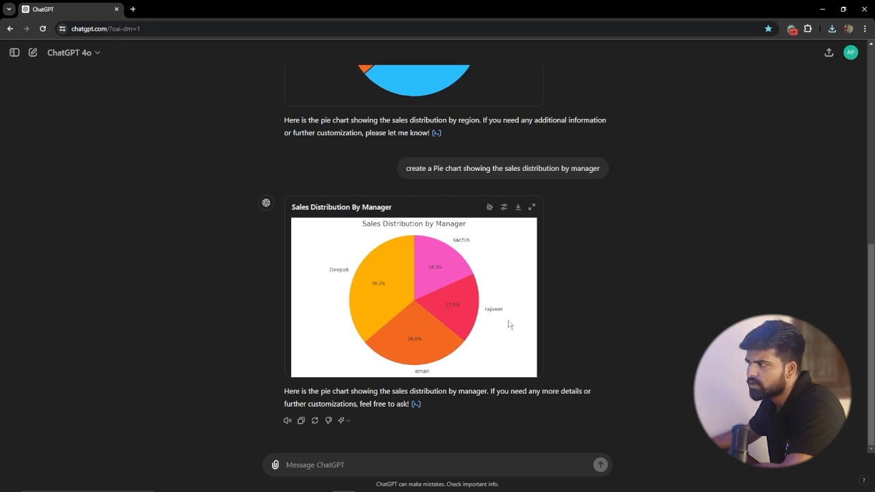
left_click(519, 208)
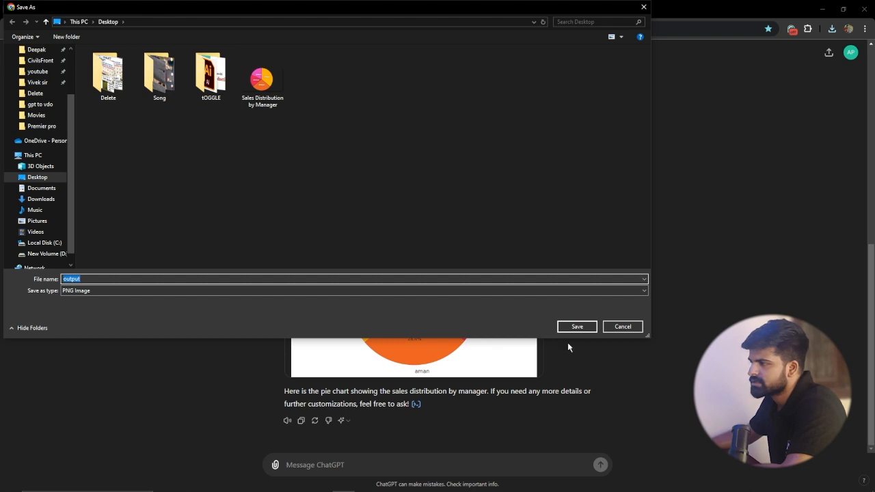
left_click(577, 326)
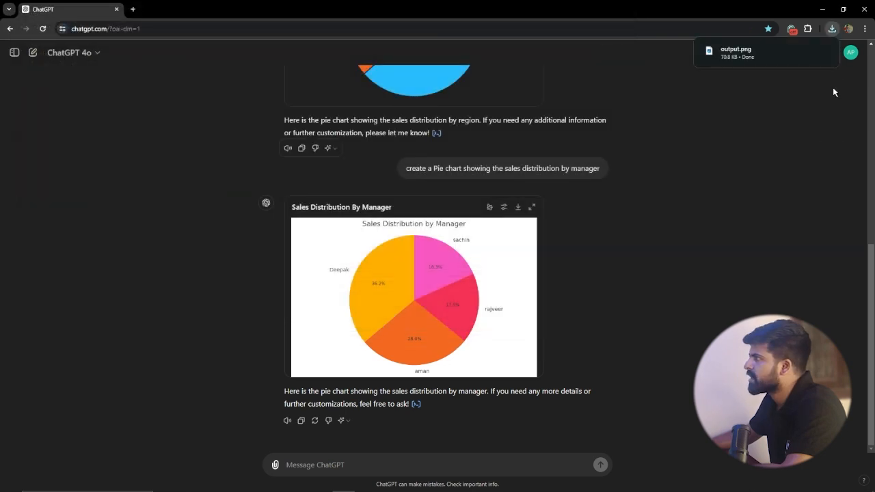
left_click(825, 52)
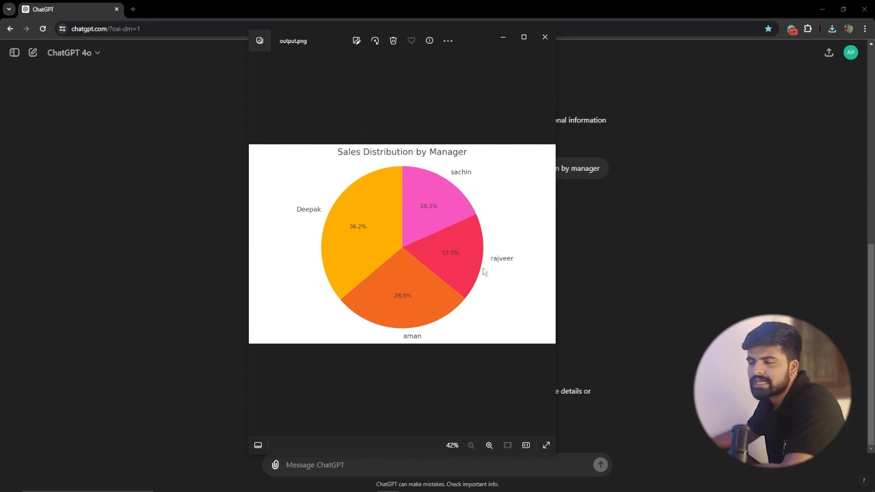
left_click(544, 41)
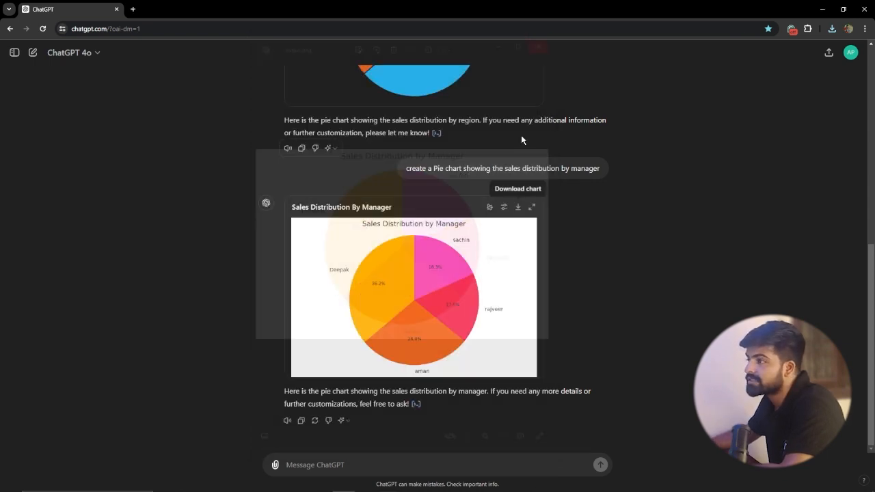
Step: Check the Sample Data columns, then reuse the manager chart prompt with "manager" replaced by "item" and submit it to create a pie chart by item
scroll(502, 213, "up", 6)
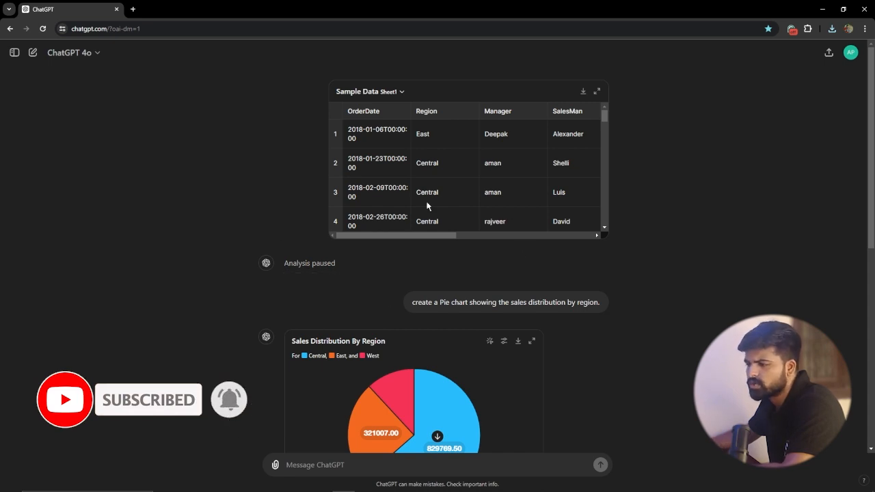
scroll(472, 297, "down", 3)
scroll(442, 297, "up", 3)
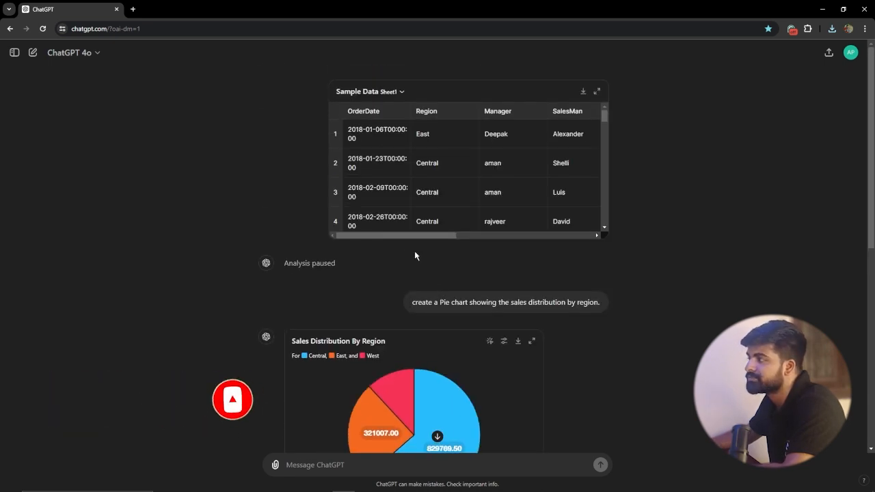
left_click_drag(435, 238, 525, 238)
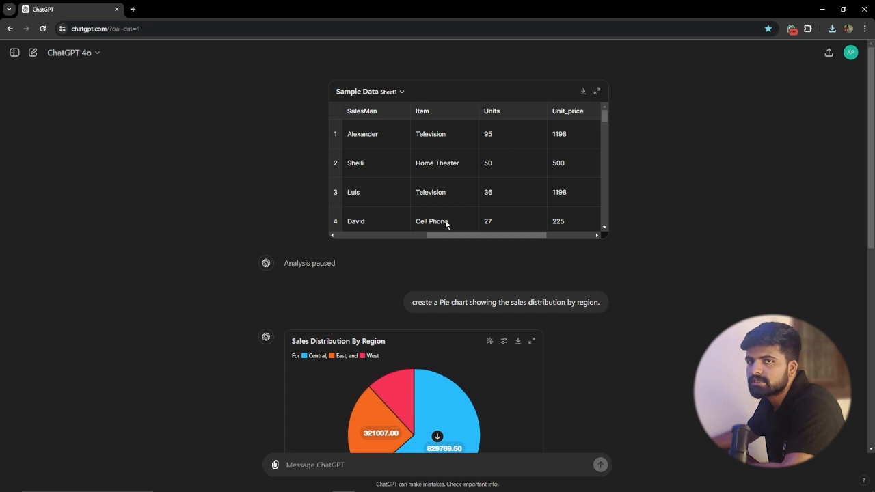
scroll(424, 260, "down", 10)
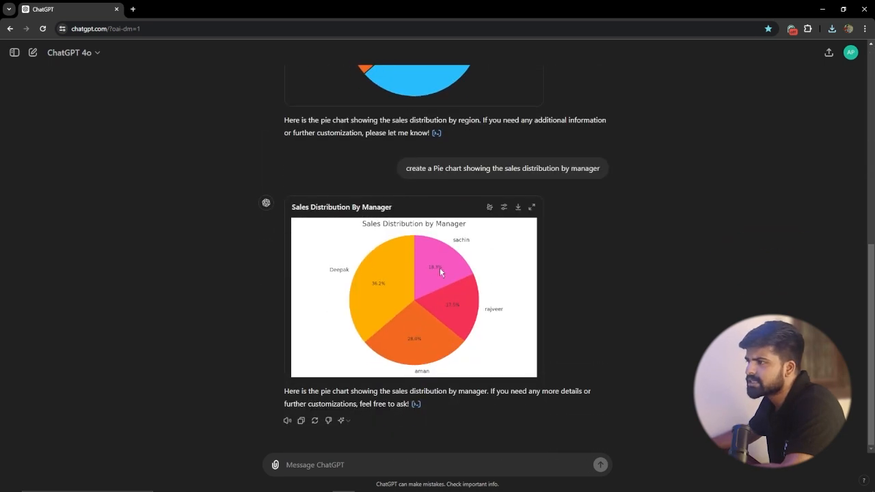
left_click_drag(406, 168, 604, 168)
key("ctrl+c")
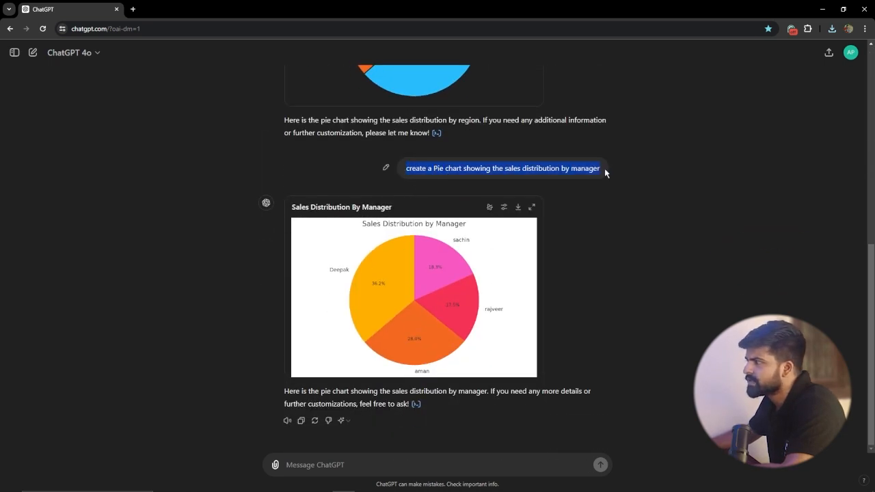
left_click(383, 463)
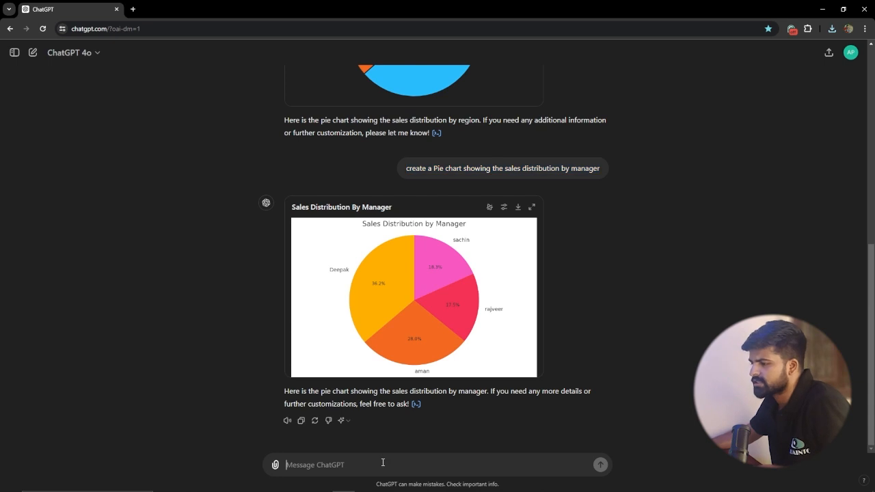
key("ctrl+v")
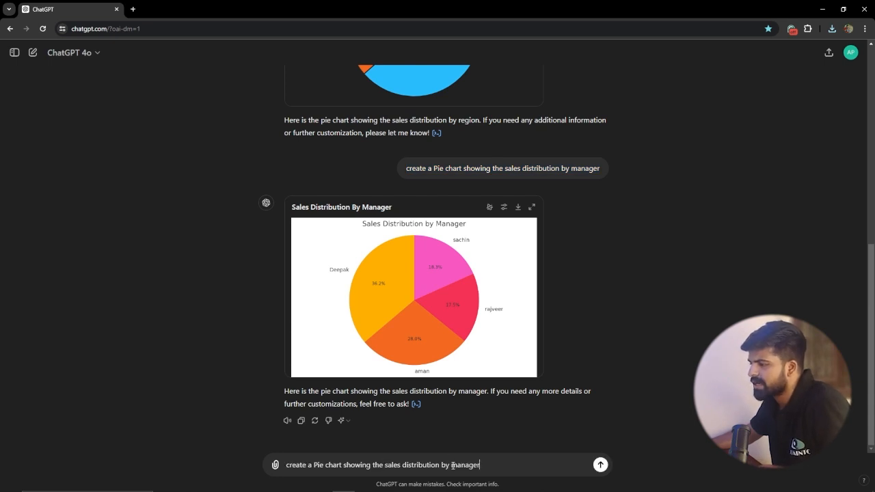
double_click(453, 465)
key("BackSpace")
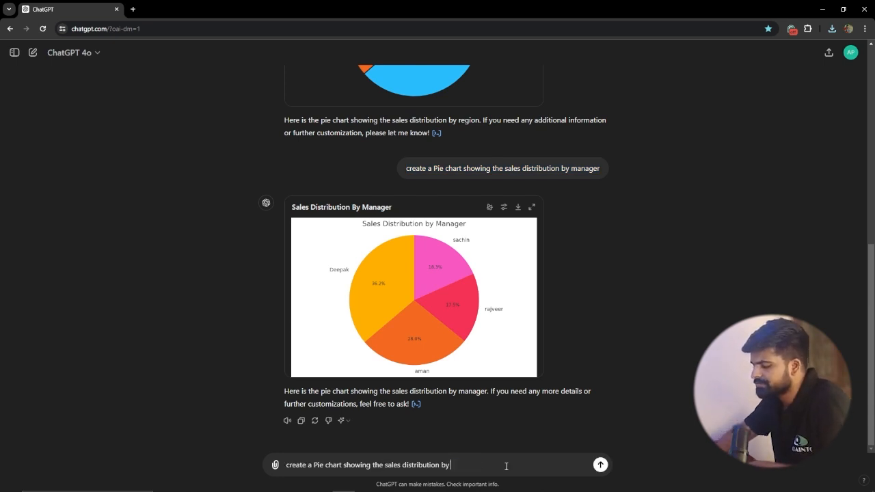
type("item")
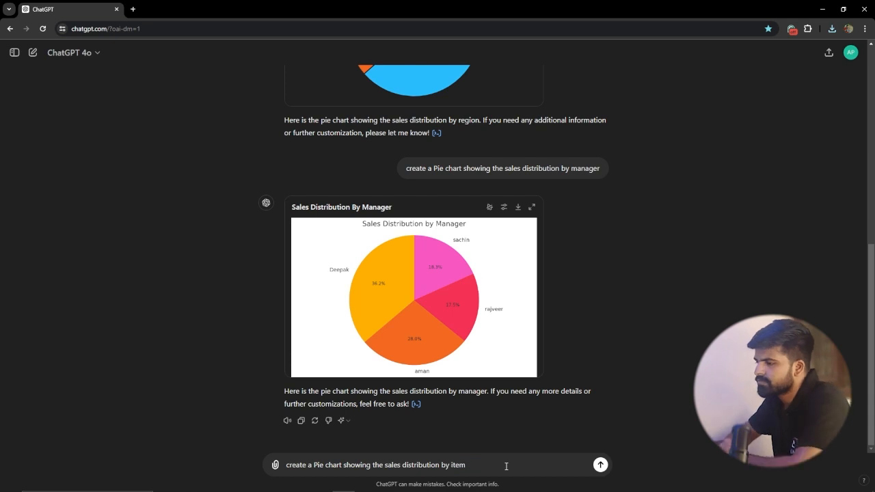
key("Return")
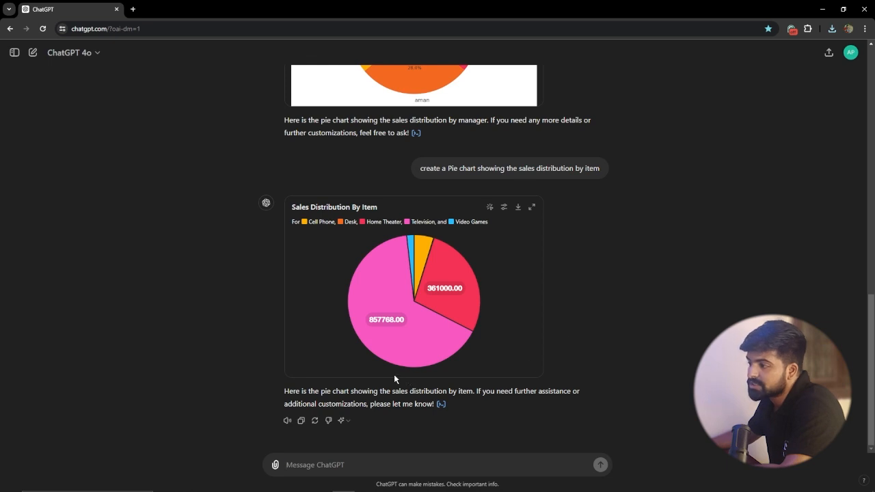
Step: Examine the Sales Distribution By Item pie chart's legend and inspect the figures of its Television, Cell Phone and Home Theater slices
mouse_move(382, 322)
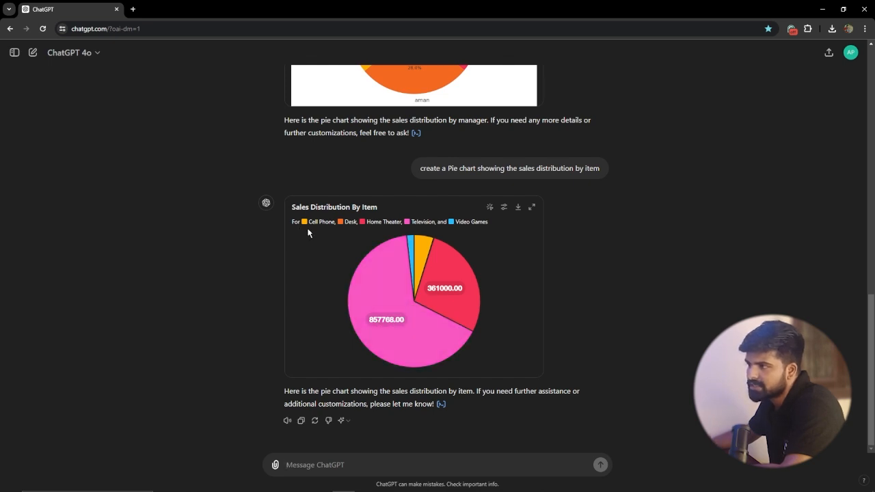
mouse_move(423, 263)
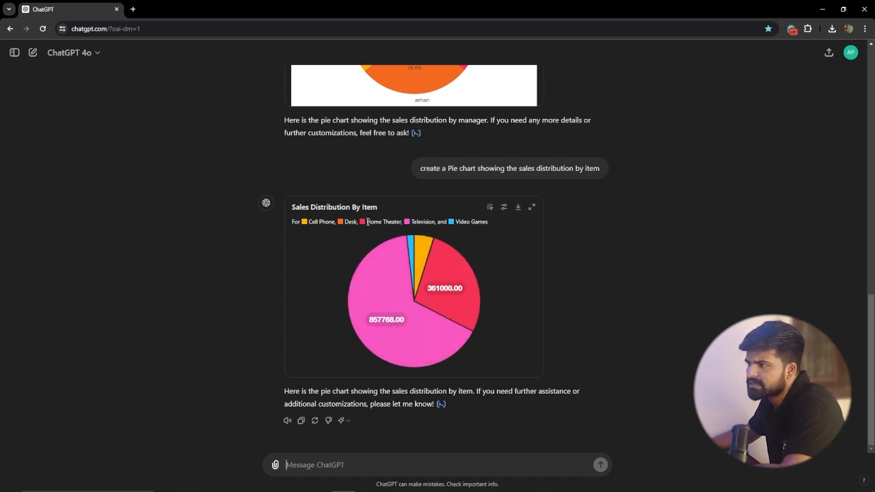
mouse_move(448, 289)
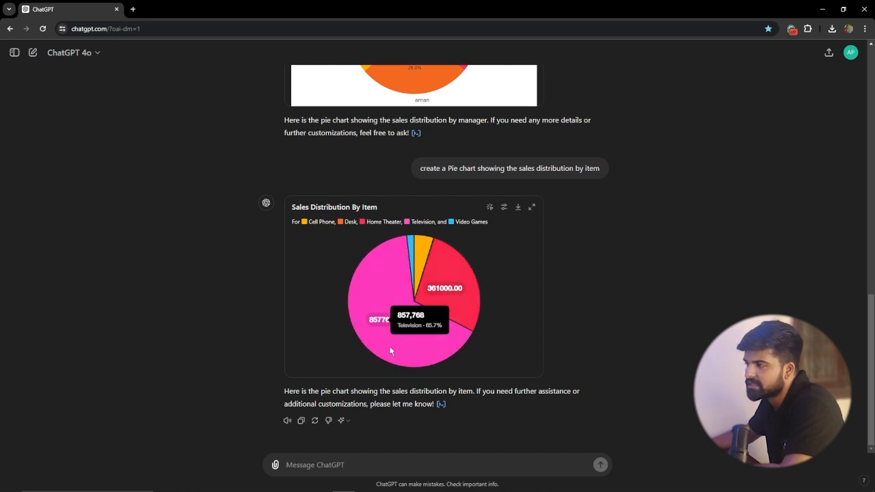
mouse_move(451, 352)
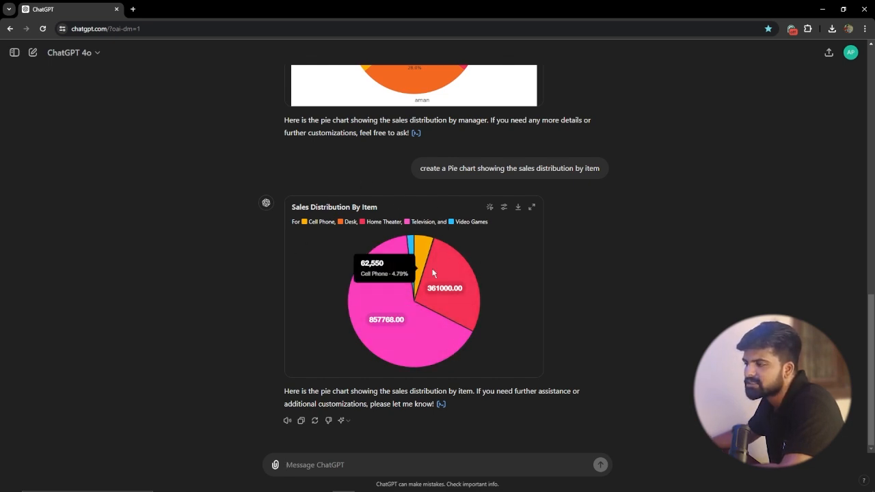
scroll(493, 298, "up", 12)
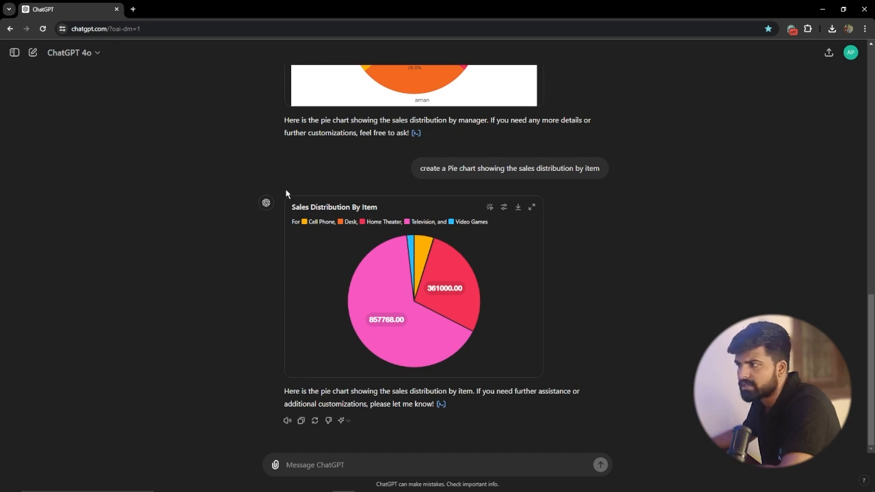
Step: Submit the prompt "create a Bar chart comparing total sales by region."
left_click(324, 464)
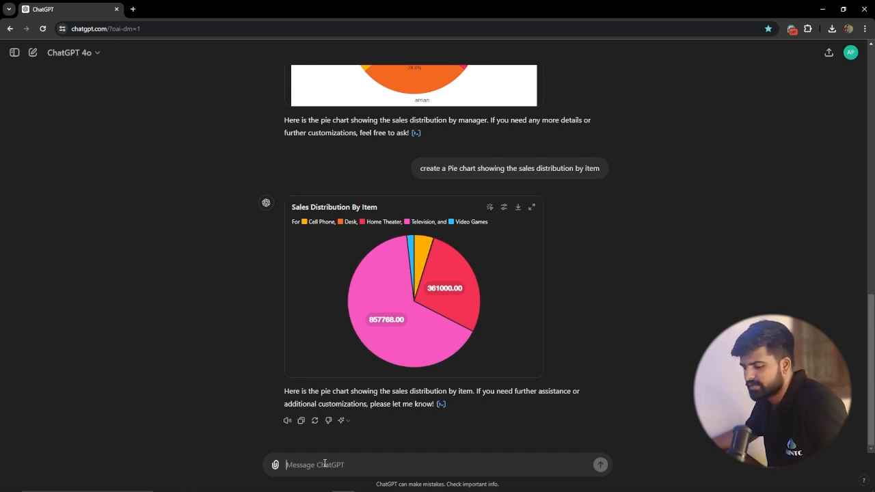
type("create a Bar chart comparing total sales by region.")
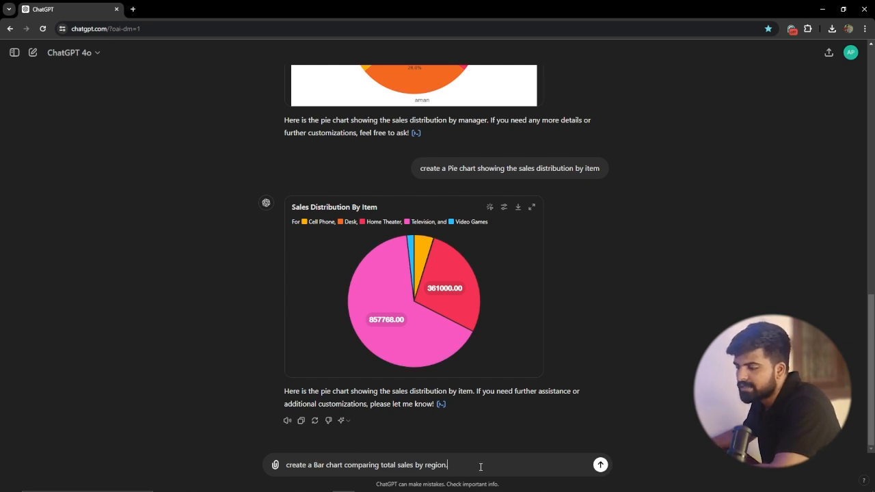
scroll(415, 375, "up", 10)
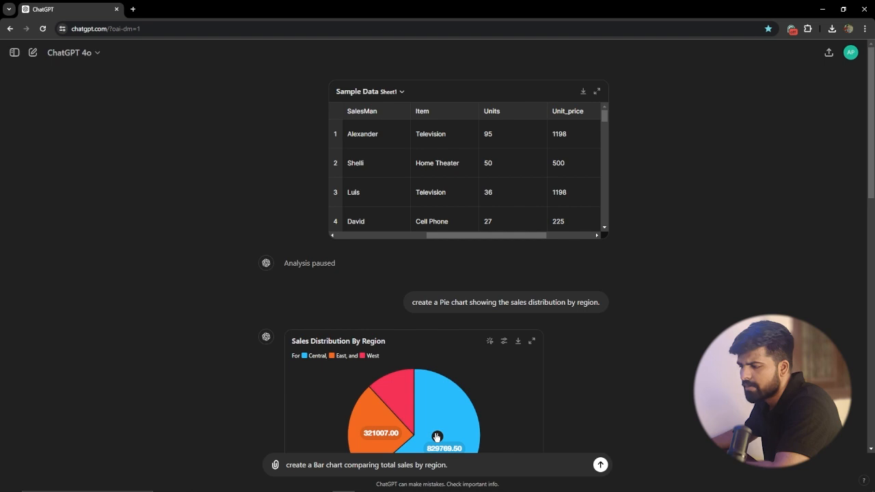
key("Return")
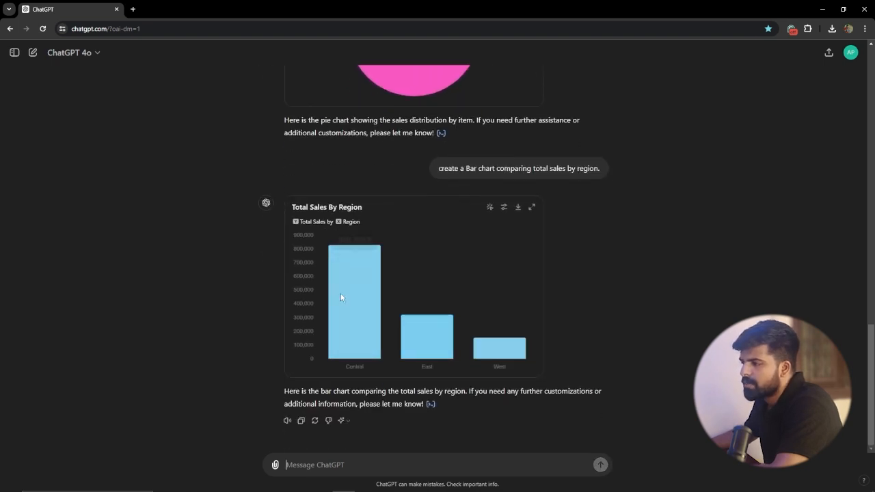
Step: Inspect the Central, East and West bars' totals, view the bar chart as a static chart, and return it to the interactive version
mouse_move(334, 333)
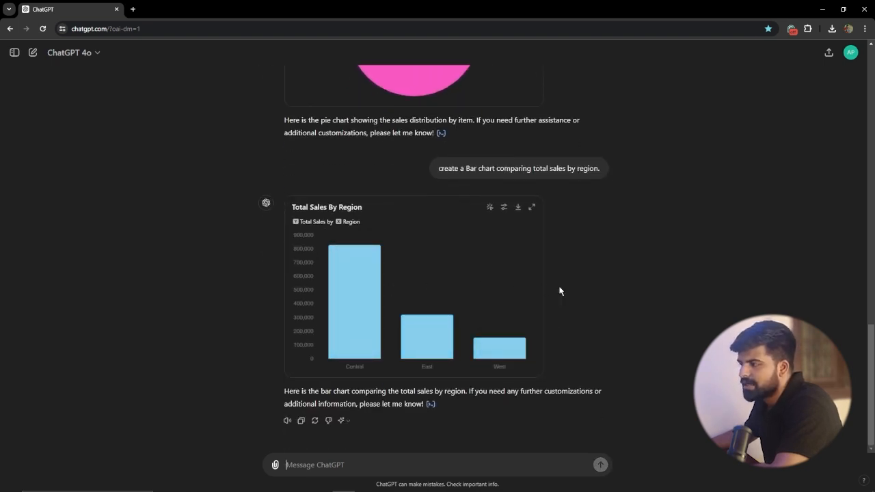
mouse_move(350, 307)
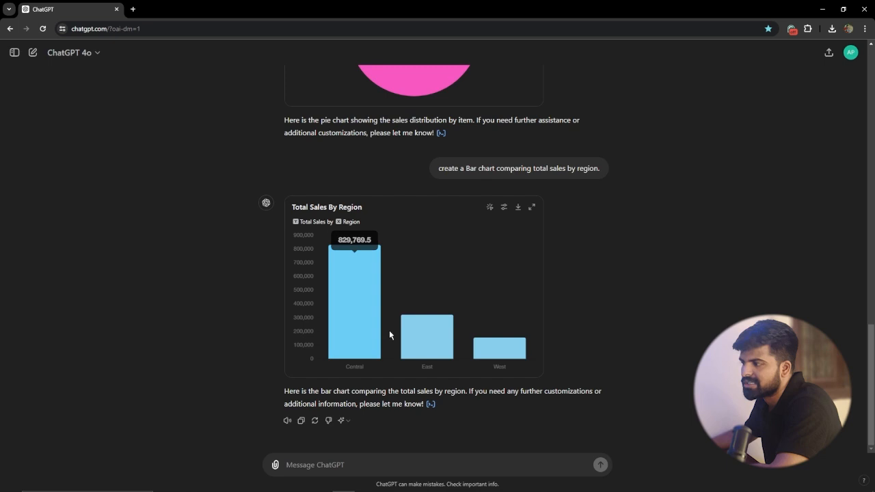
mouse_move(431, 348)
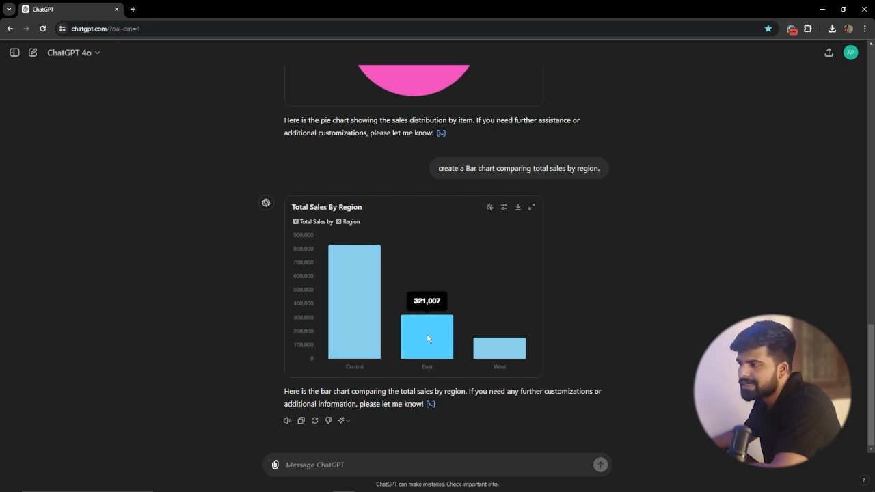
mouse_move(497, 349)
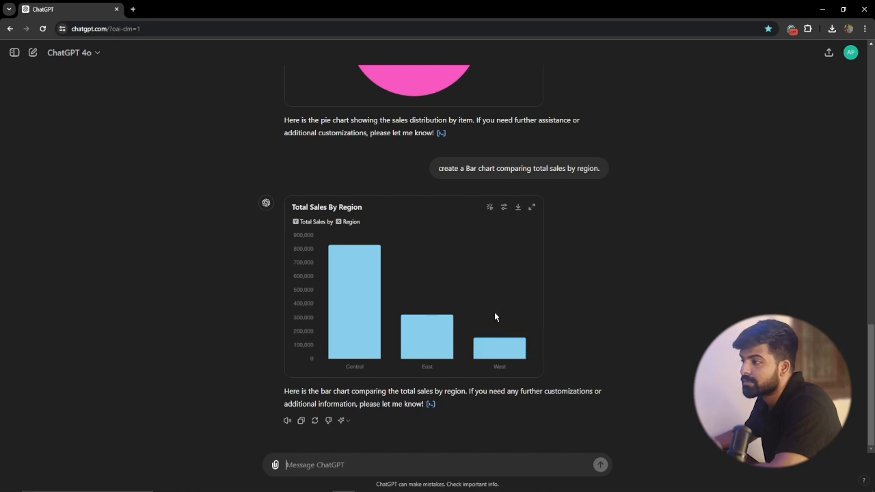
left_click(490, 208)
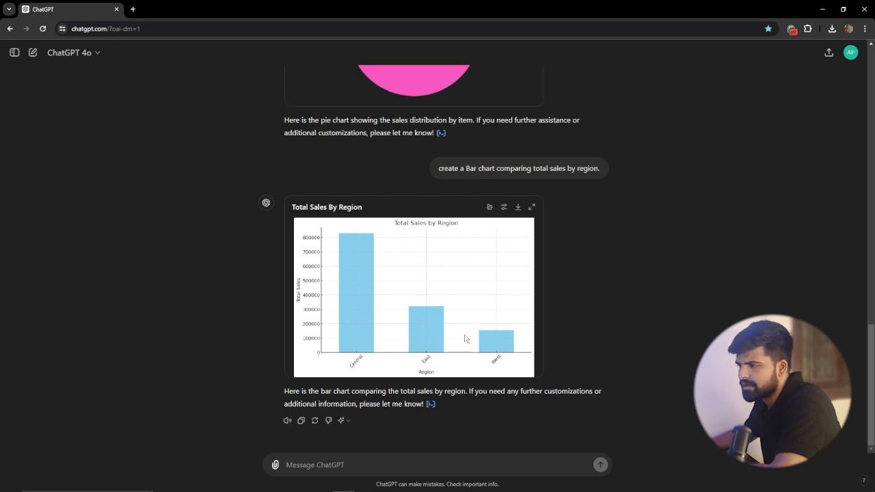
left_click(490, 207)
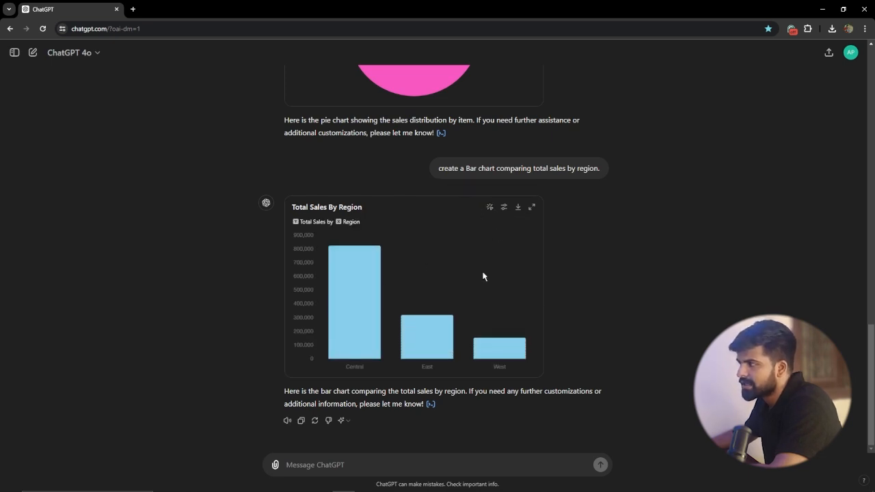
Step: Change the Sale_amt colour of the Total Sales By Region bar chart to red
left_click(504, 207)
left_click(580, 242)
left_click(629, 248)
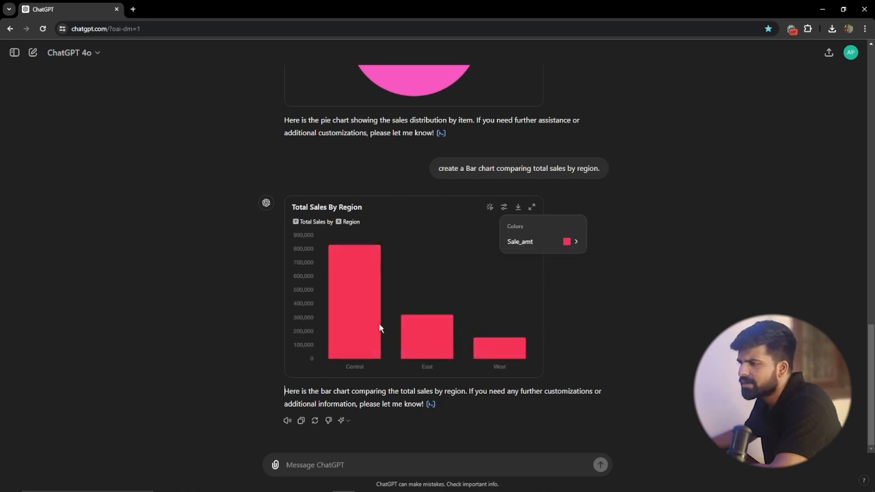
Step: Submit the prompt "create a Bar chart comparing total sales by manager", reusing the earlier region prompt's wording
left_click(596, 268)
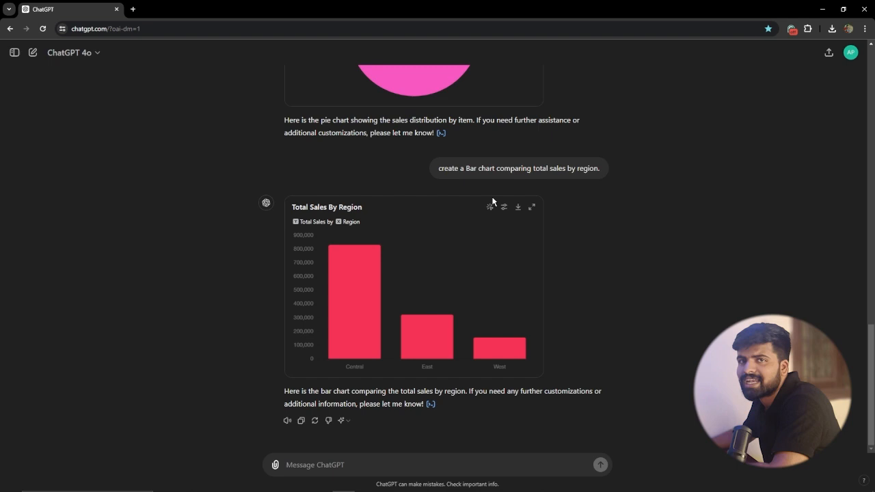
left_click_drag(438, 167, 603, 168)
key("ctrl+c")
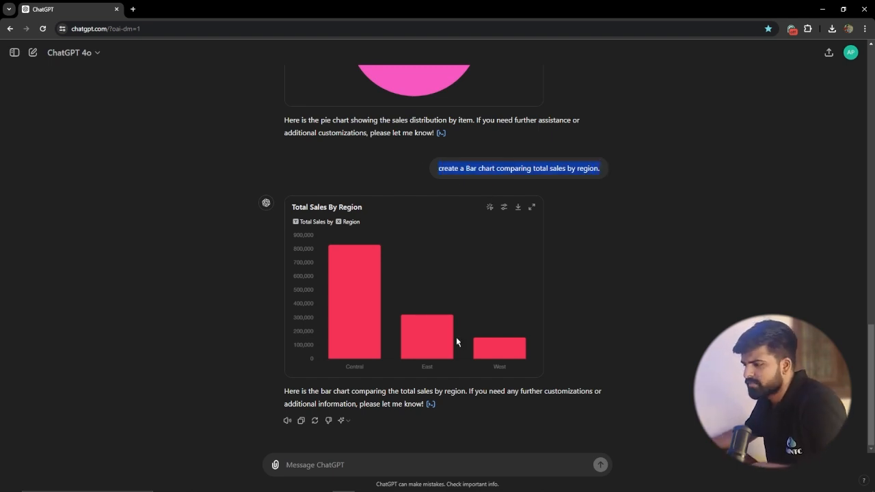
left_click(422, 467)
key("ctrl+v")
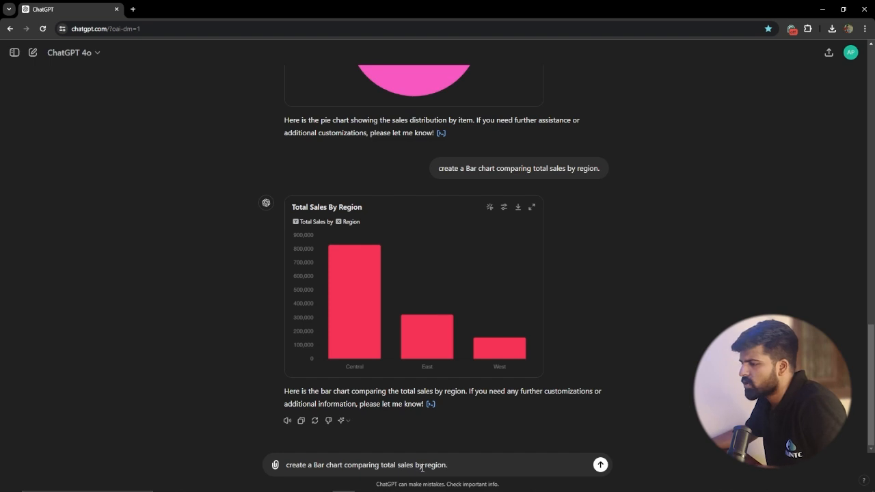
left_click_drag(424, 465, 460, 465)
type("manager")
key("Return")
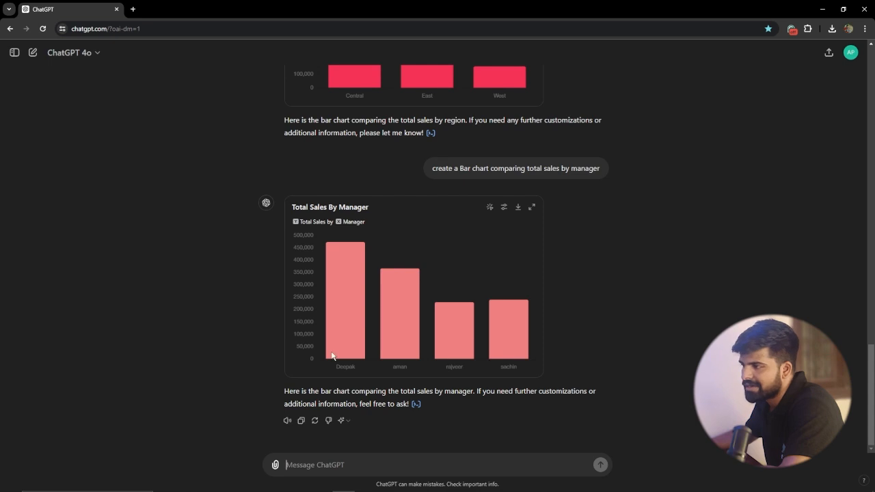
Step: Inspect the managers' bars in the Total Sales By Manager chart and compare it with the region chart above
mouse_move(348, 319)
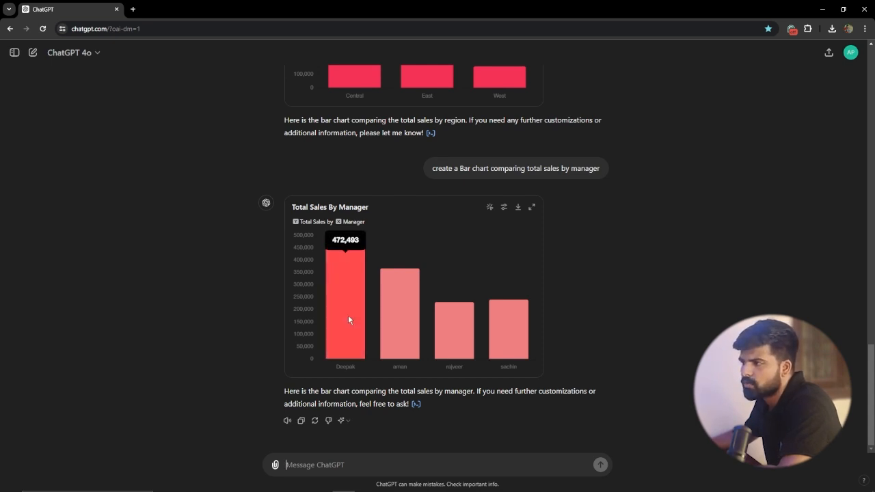
mouse_move(394, 326)
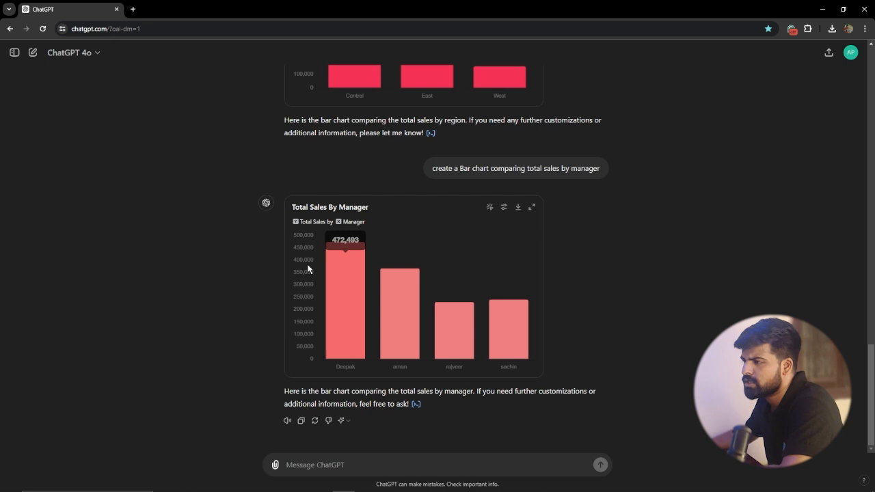
mouse_move(299, 304)
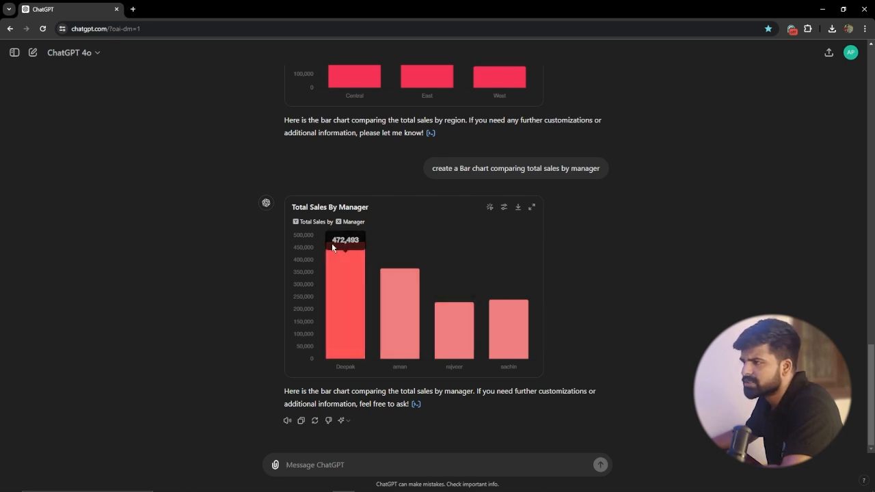
scroll(395, 287, "up", 1)
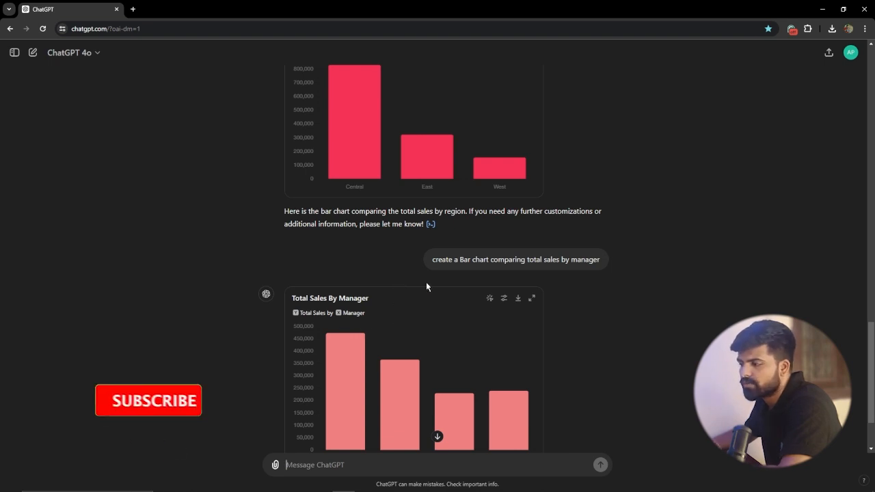
scroll(427, 319, "down", 2)
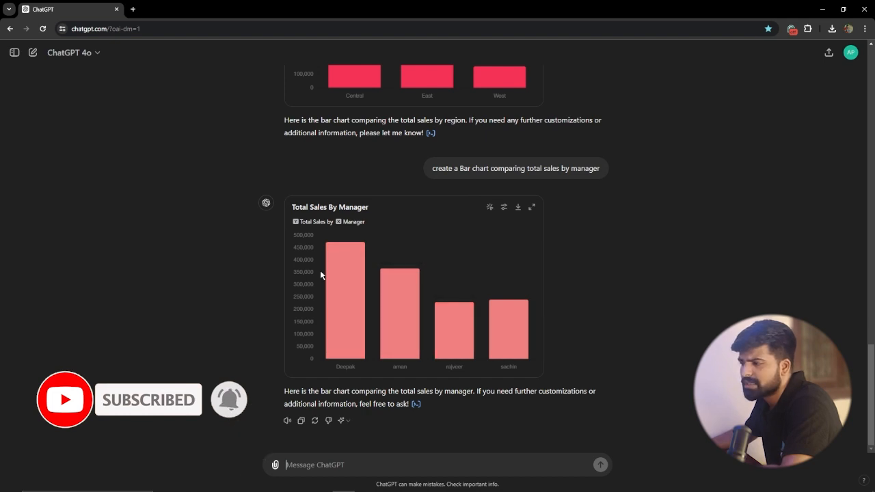
mouse_move(349, 267)
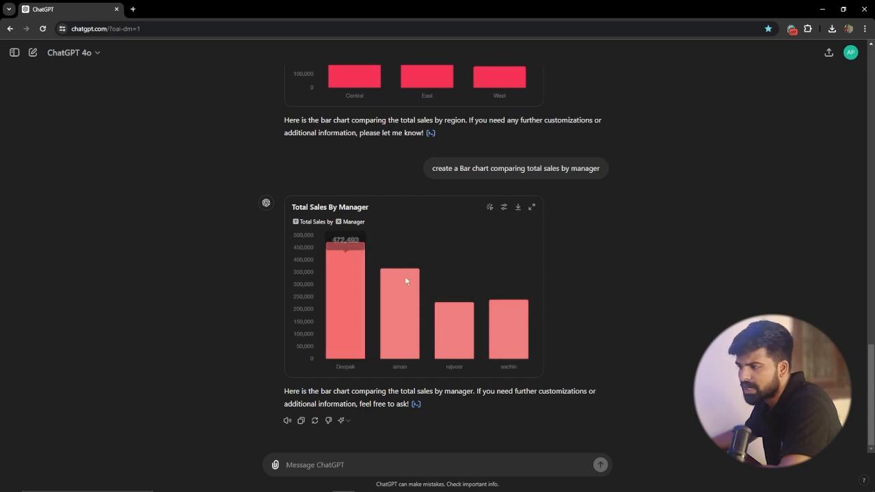
Step: Submit the prompt "create a Bar chart comparing total sales by items", reusing the manager prompt's wording
scroll(432, 310, "up", 2)
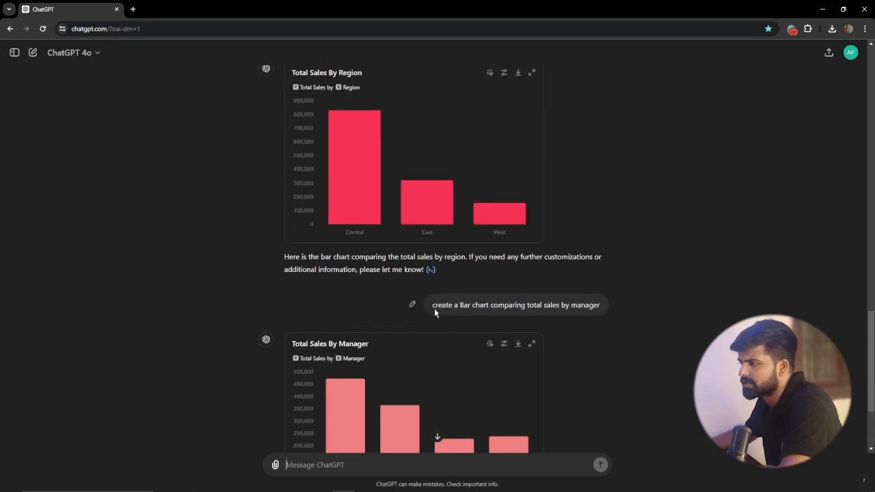
left_click_drag(447, 306, 621, 307)
key("ctrl+c")
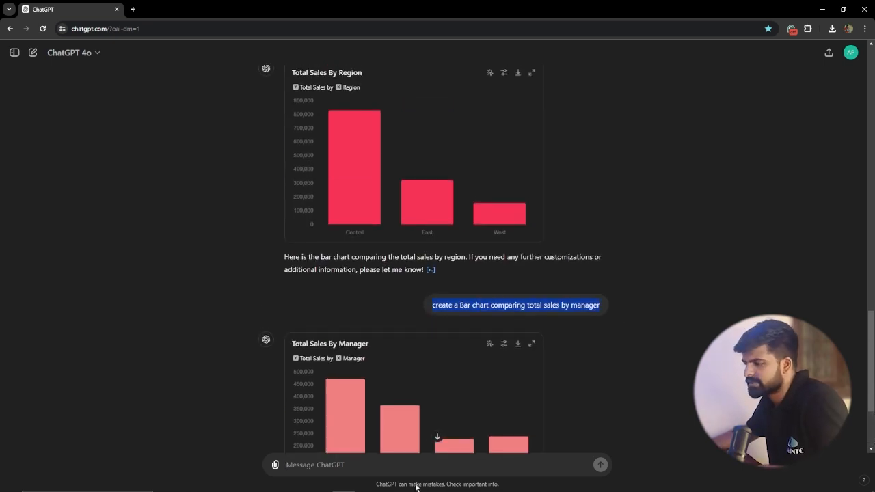
left_click(393, 469)
key("ctrl+v")
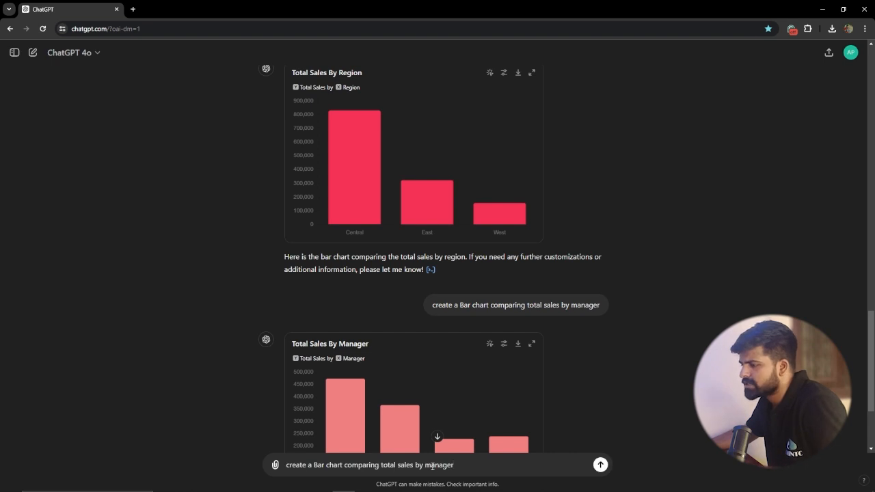
double_click(427, 465)
key("BackSpace")
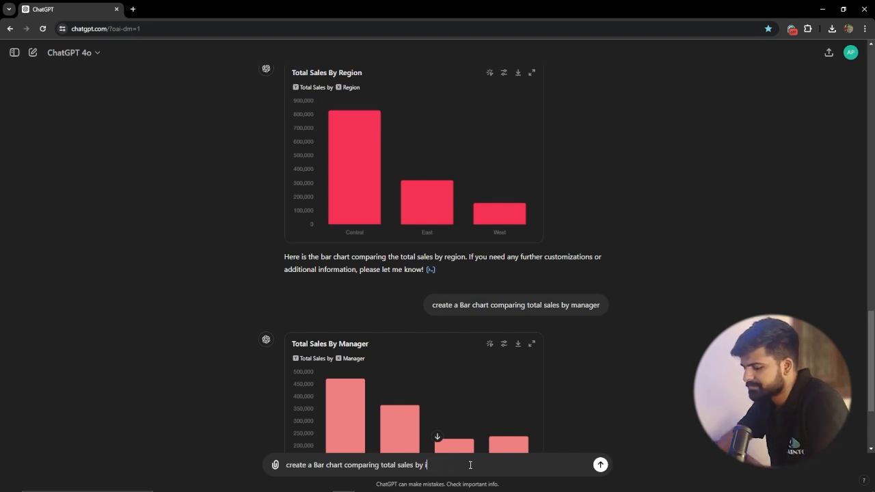
key("Return")
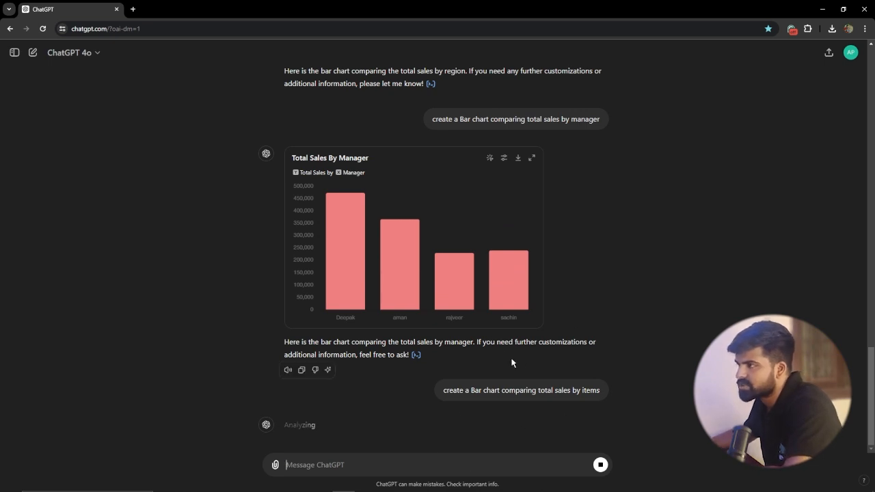
Step: Look back over the earlier pie and bar charts in the conversation, including the Cell Phone slice of Sales Distribution By Item
scroll(507, 362, "up", 2)
scroll(402, 357, "up", 10)
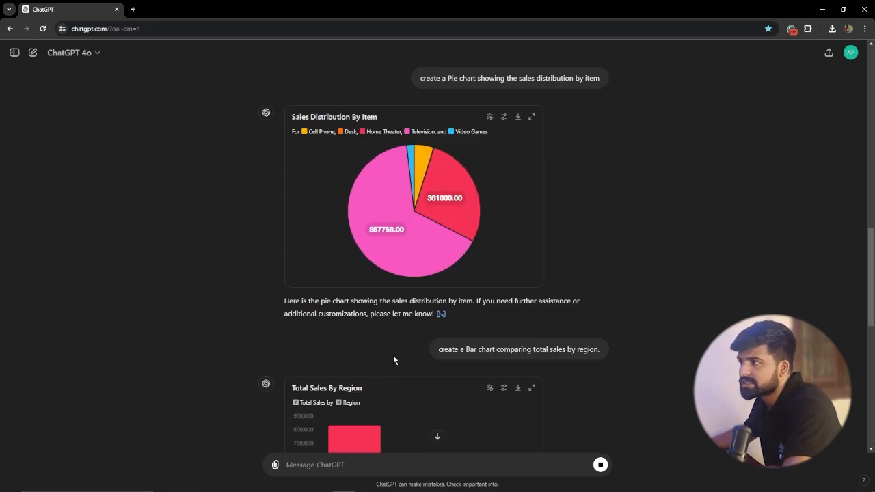
mouse_move(418, 377)
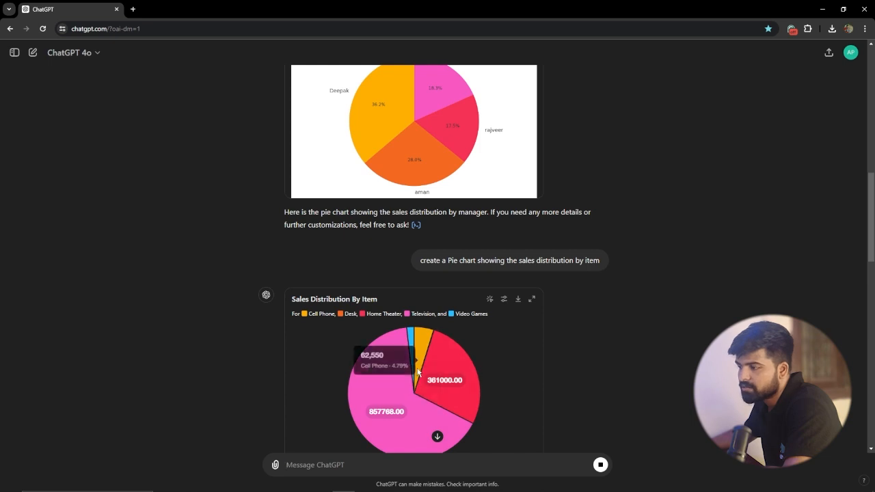
scroll(445, 378, "down", 5)
scroll(444, 377, "down", 3)
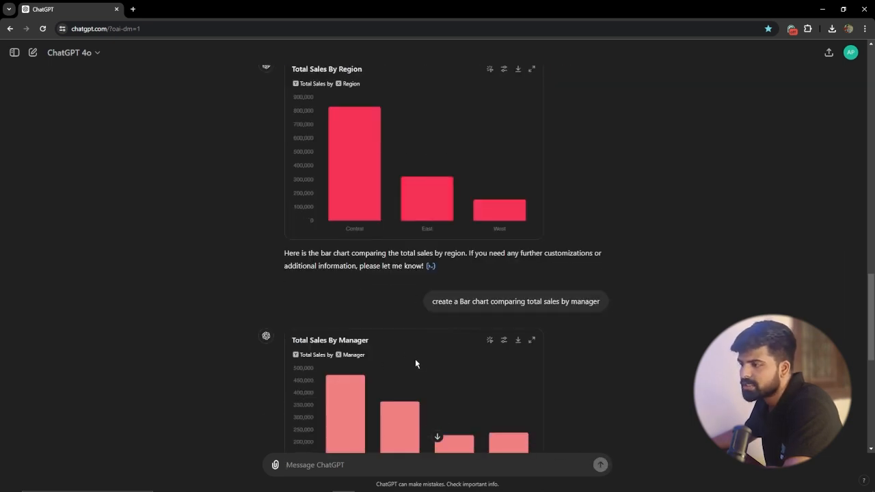
scroll(448, 367, "down", 3)
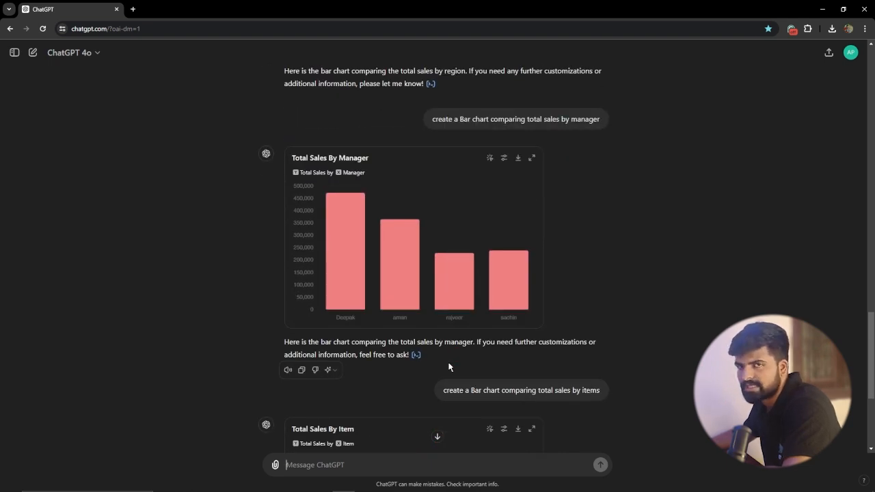
Step: Inspect the item bars in the Total Sales By Item chart, including Cell Phone, Home Theater and Television
scroll(448, 367, "down", 4)
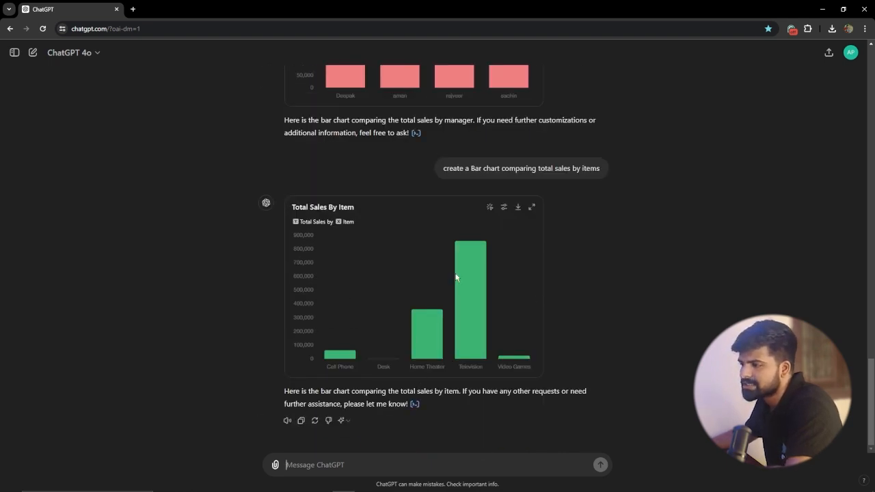
mouse_move(335, 357)
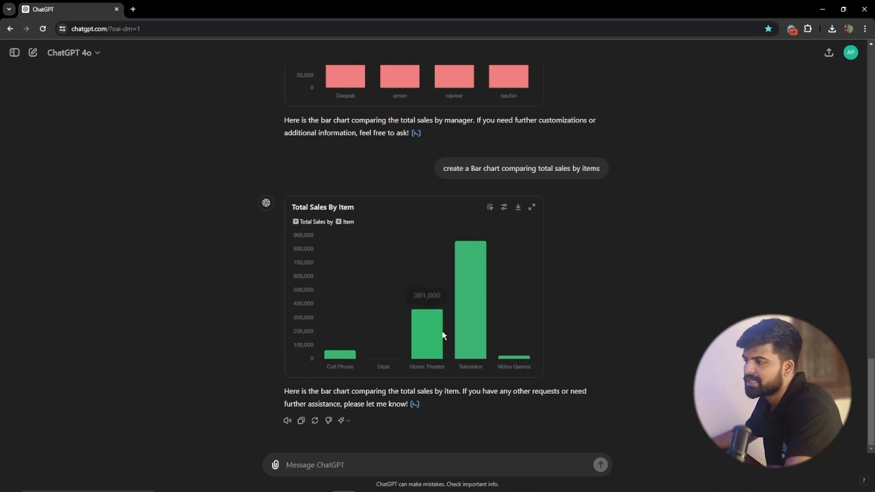
mouse_move(489, 362)
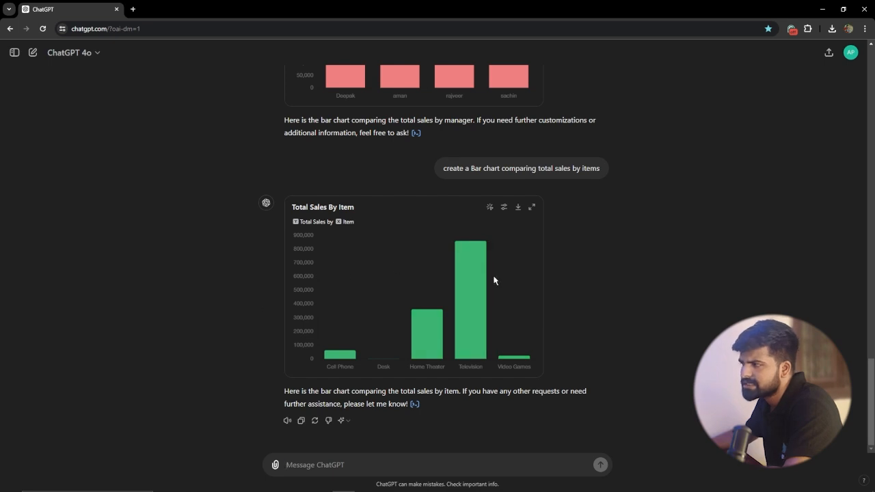
mouse_move(473, 311)
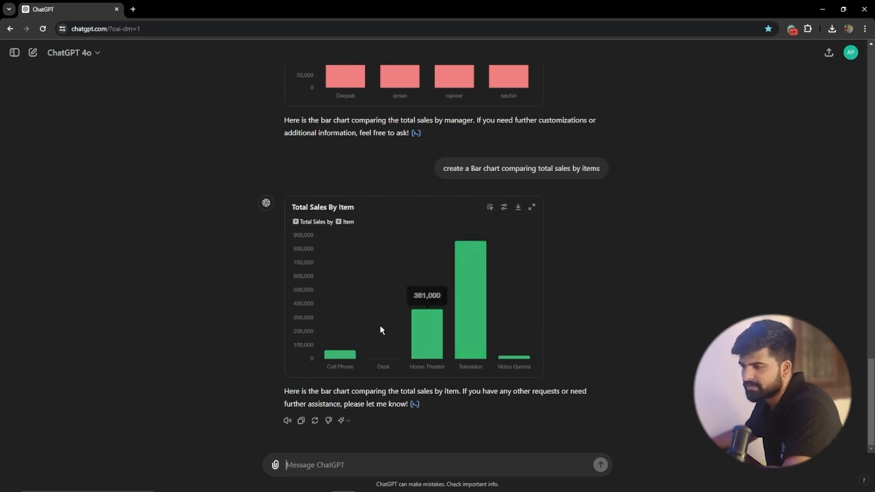
Step: Check the sample data workbook in Excel, then switch back to ChatGPT and review the generated charts
mouse_move(320, 488)
left_click(366, 483)
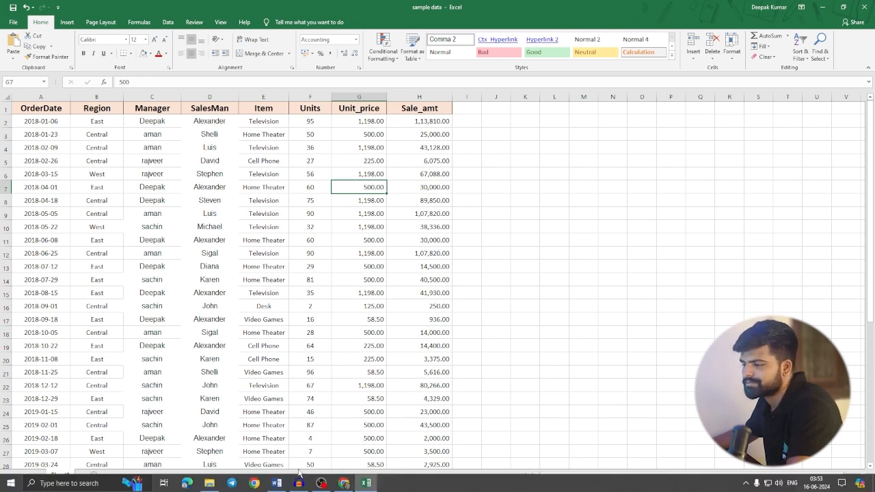
left_click(344, 483)
scroll(312, 412, "up", 15)
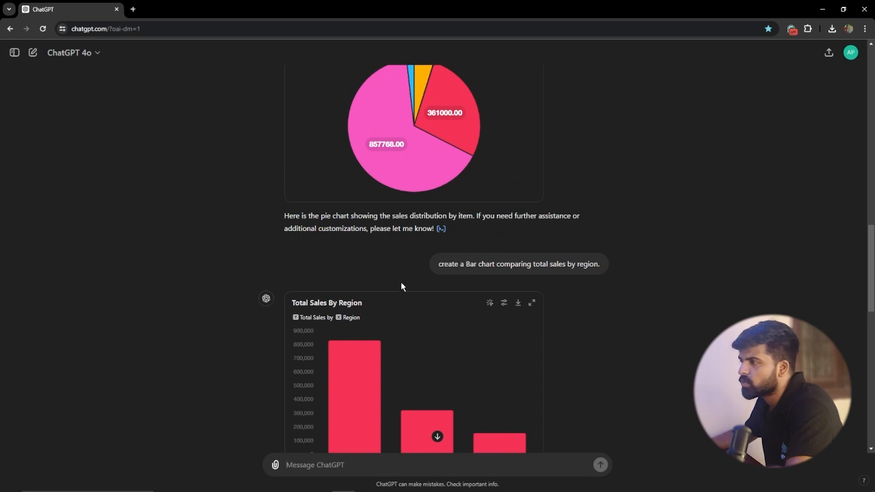
scroll(349, 303, "down", 12)
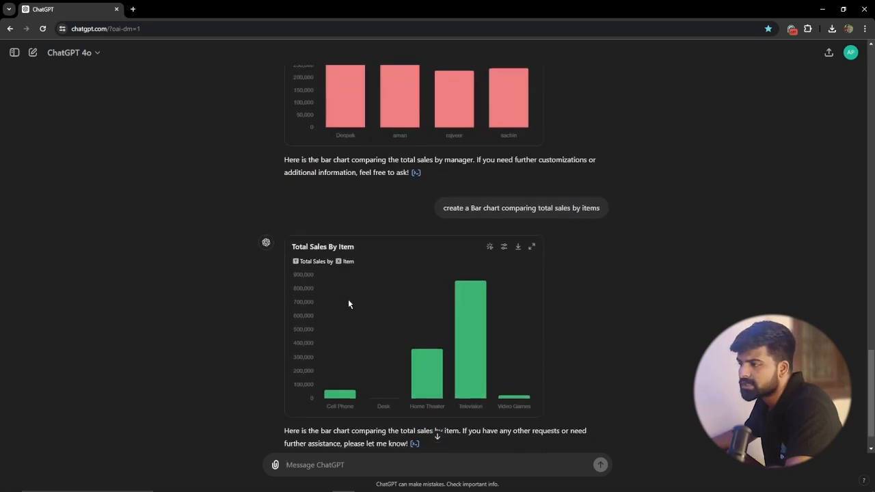
scroll(348, 304, "down", 1)
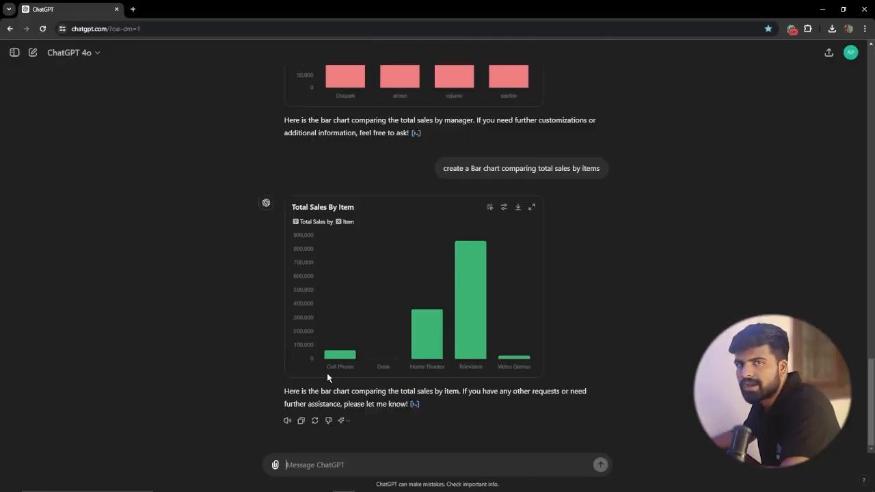
mouse_move(427, 343)
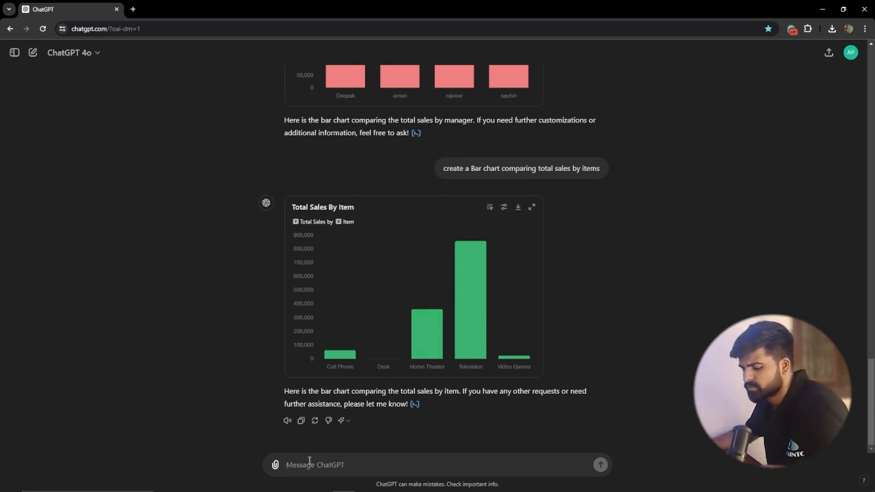
Step: Submit the prompt "create a Column chart showing the sales by region and item."
type("create a Column chart showing the sales by region and item.")
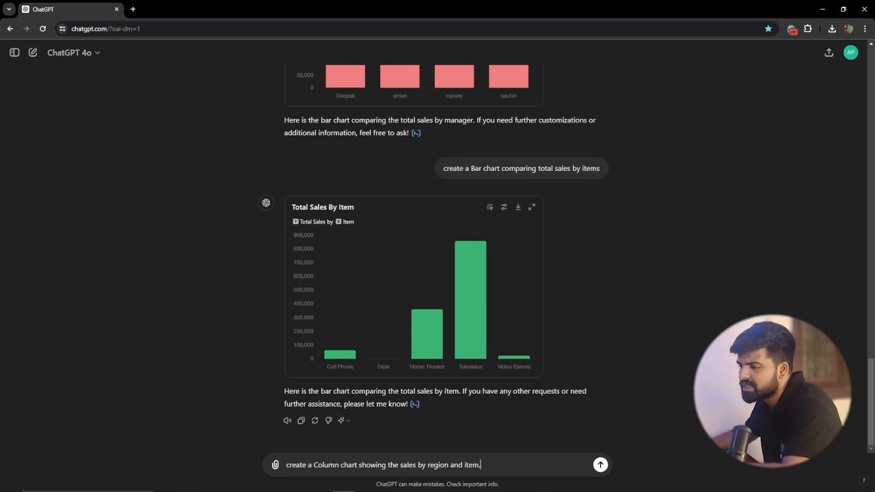
scroll(332, 358, "up", 3)
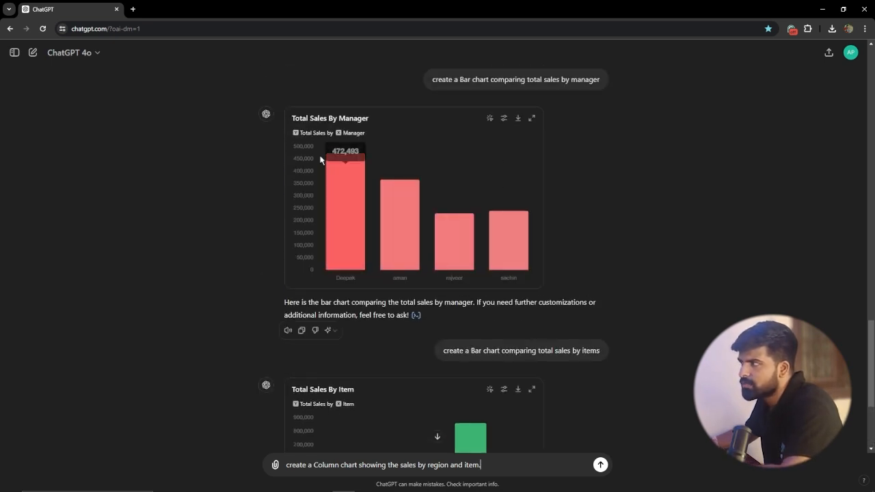
scroll(497, 214, "down", 1)
mouse_move(498, 214)
scroll(349, 245, "down", 3)
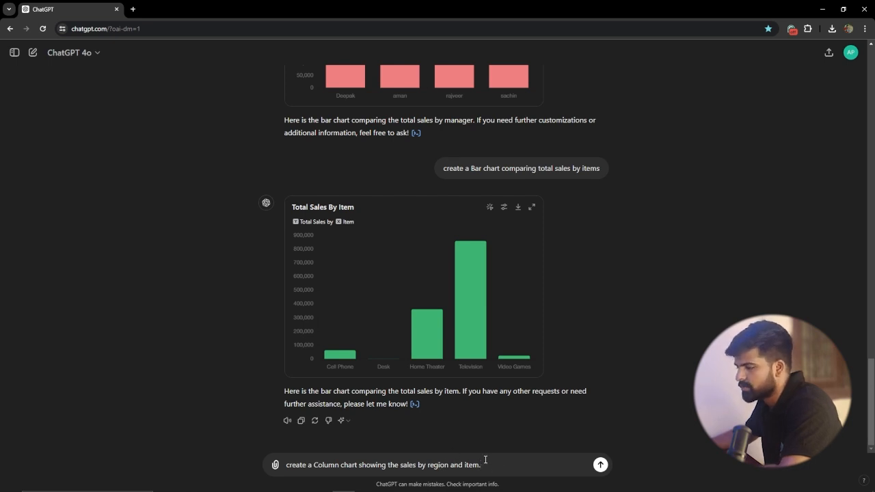
key("Return")
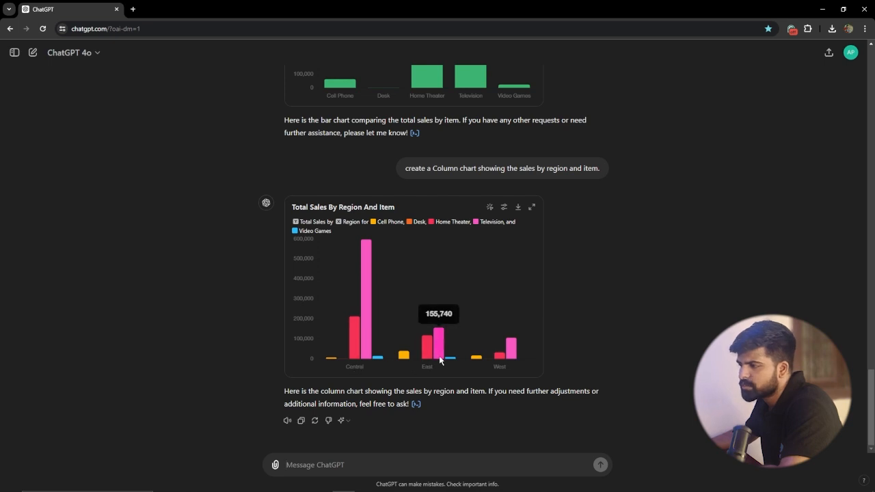
Step: Inspect the Central and West columns of the Total Sales By Region And Item chart and switch it to a static chart
mouse_move(368, 308)
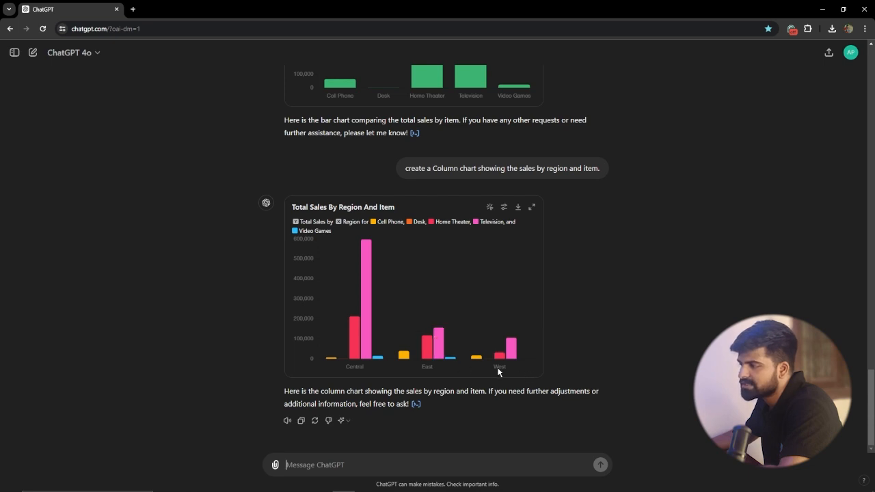
mouse_move(510, 356)
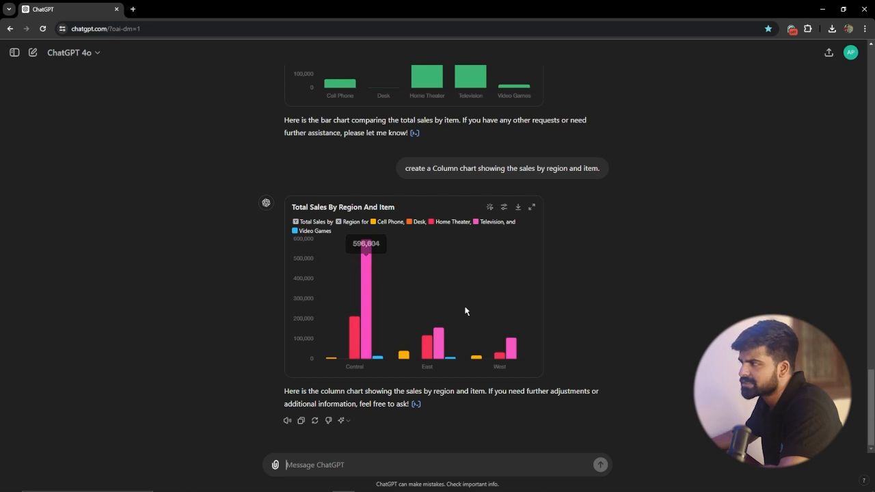
left_click(490, 208)
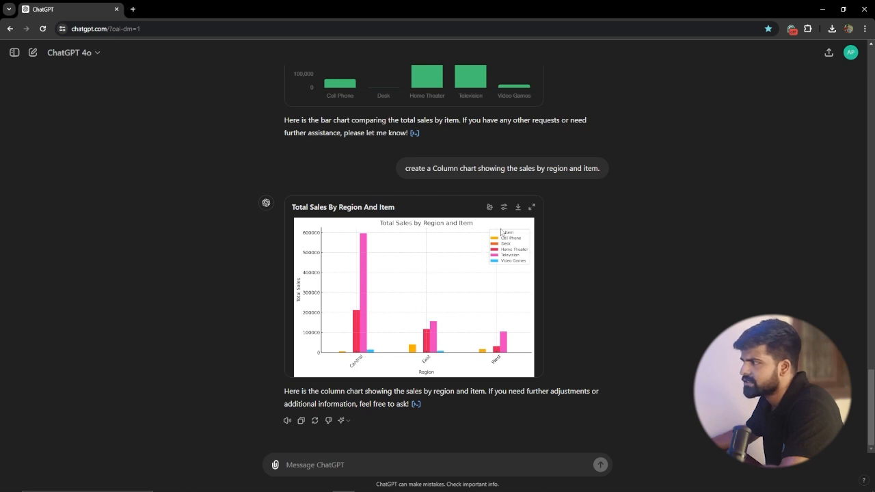
Step: Enlarge the Total Sales By Region And Item chart, inspect its Central and East columns, and restore it to the conversation
left_click(531, 207)
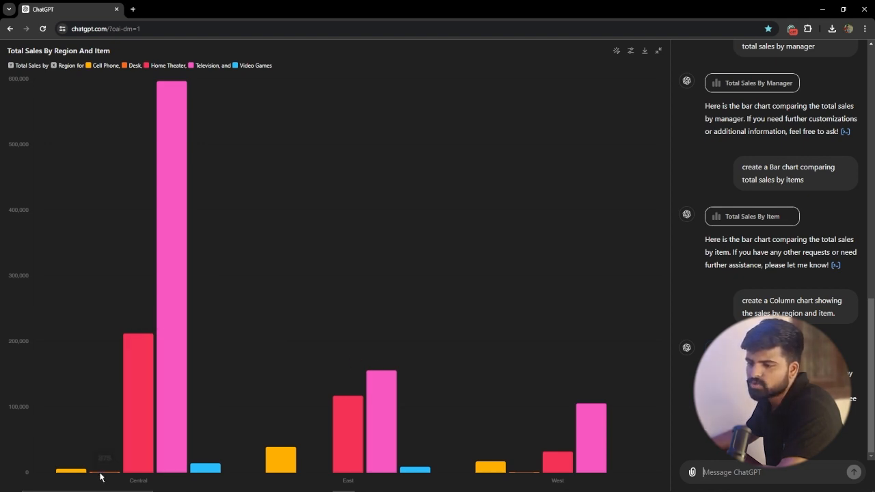
mouse_move(173, 449)
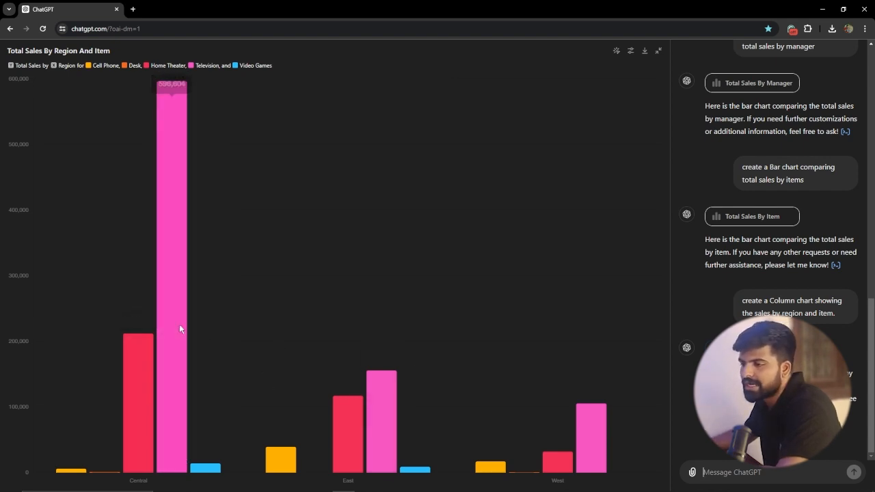
mouse_move(388, 408)
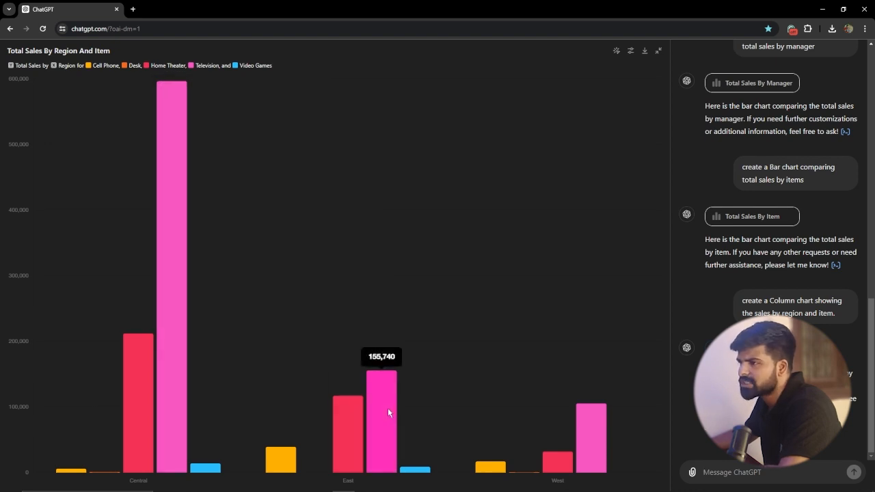
left_click(658, 52)
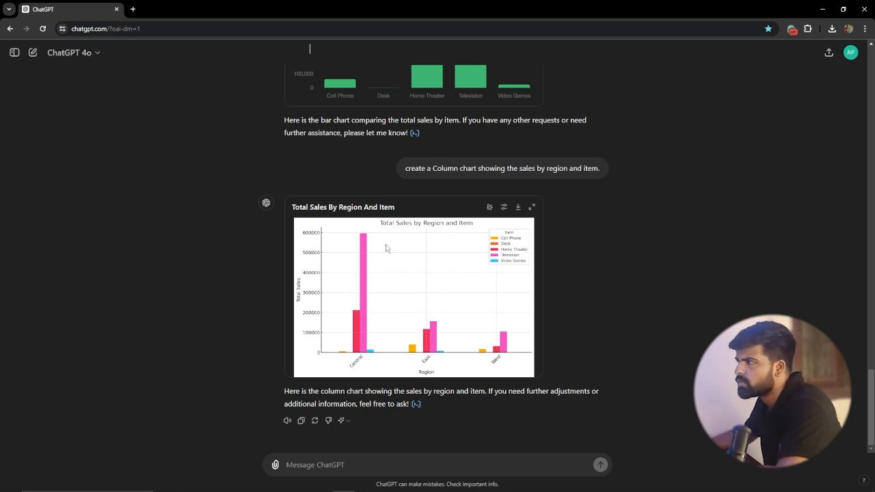
Step: Submit the prompt "create a Column chart showing the sales by manager and item." and switch the resulting chart to static
left_click(437, 457)
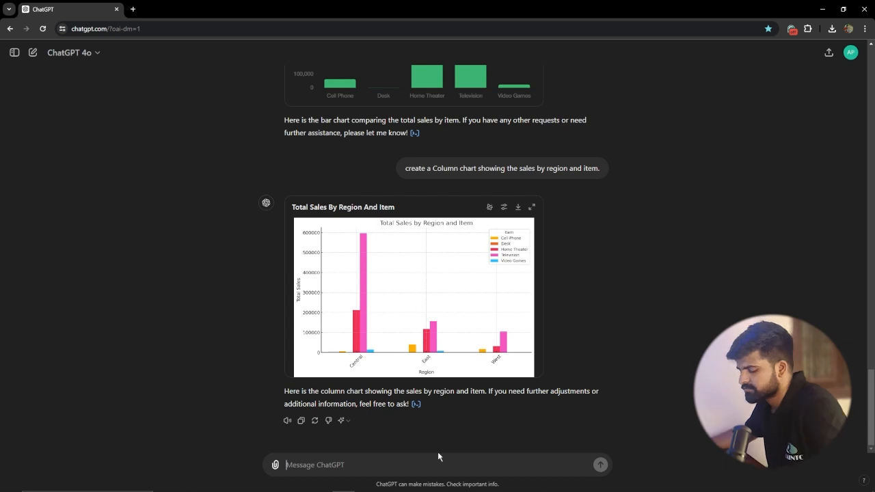
key("super+v")
left_click(360, 312)
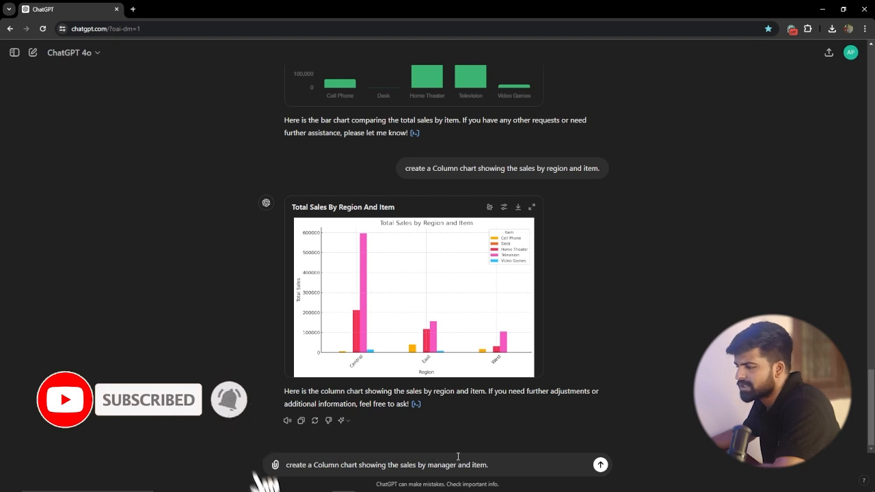
key("Return")
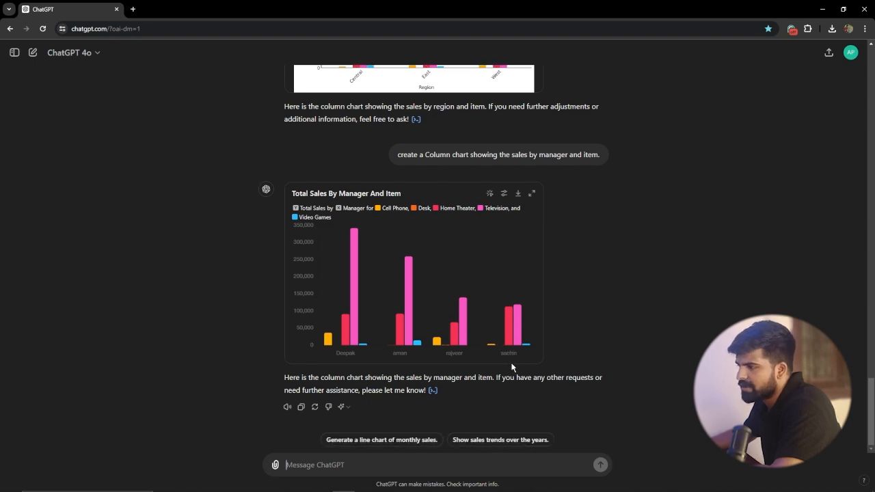
mouse_move(346, 348)
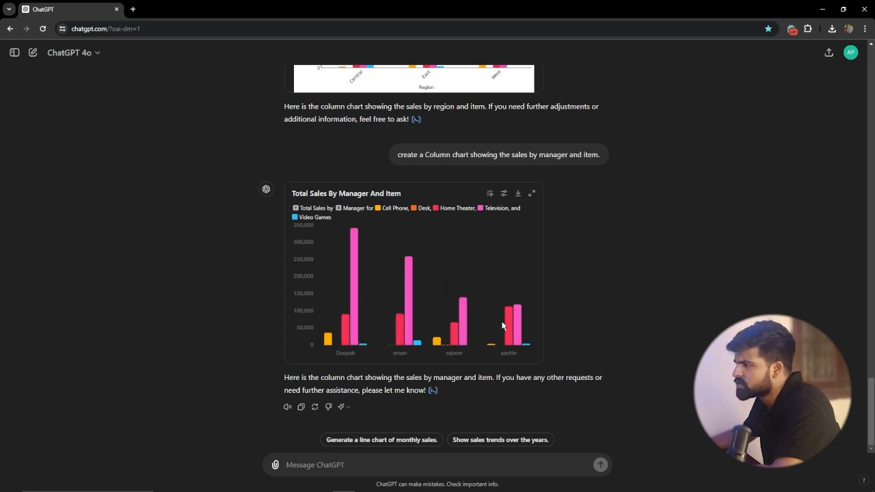
left_click(489, 195)
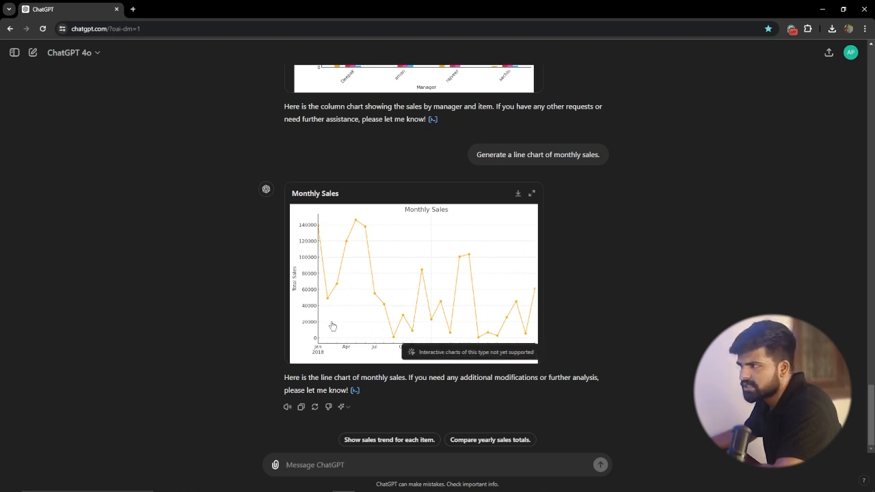
Step: Review the manager and item column chart, then view the Monthly Sales line chart enlarged and collapse it
scroll(378, 294, "up", 3)
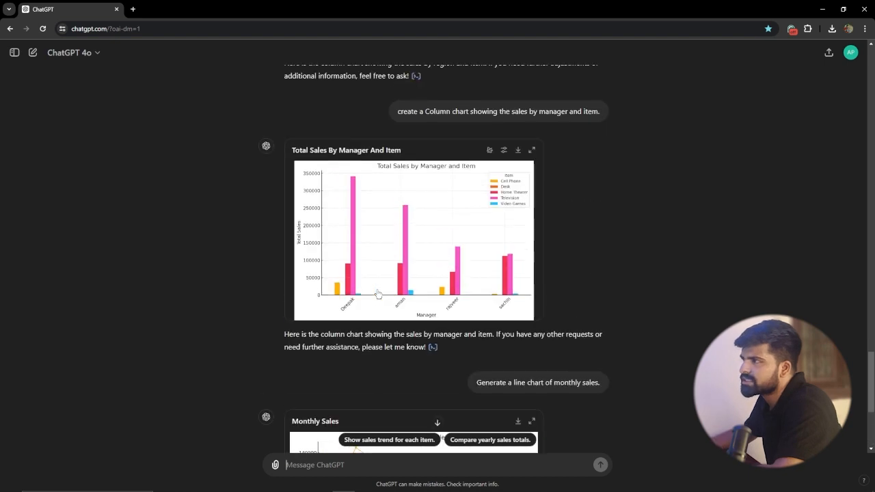
scroll(378, 293, "up", 1)
scroll(391, 281, "down", 4)
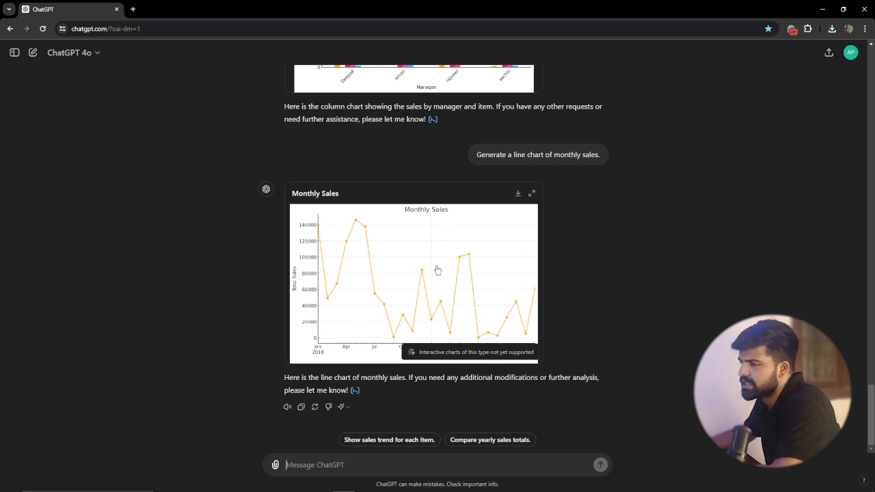
left_click(532, 193)
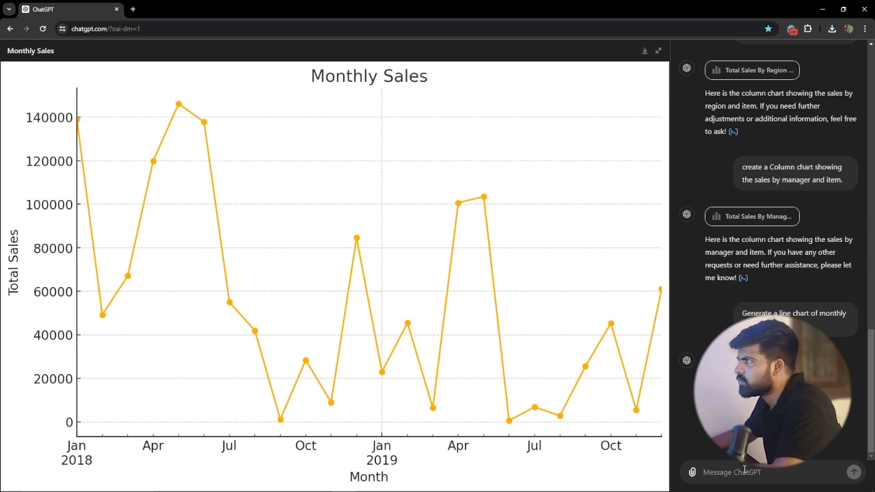
left_click(658, 50)
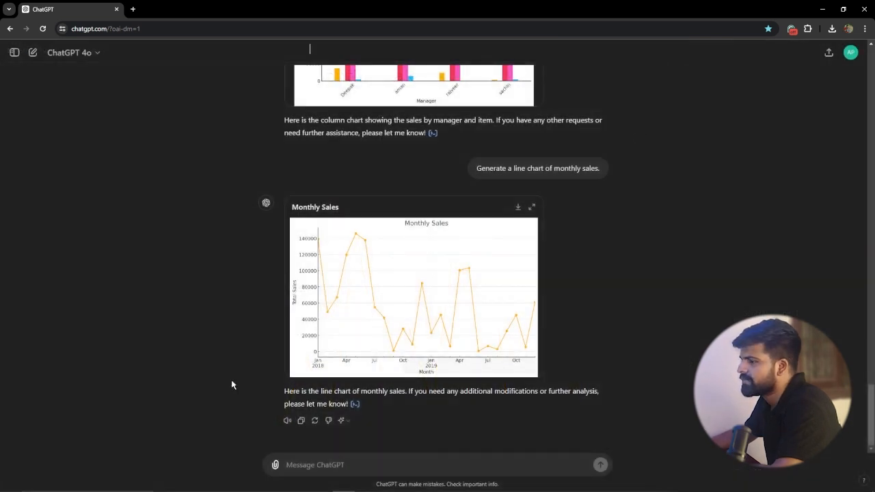
Step: Compare the earlier column chart prompts and charts for region and item and for manager and item
scroll(402, 236, "up", 3)
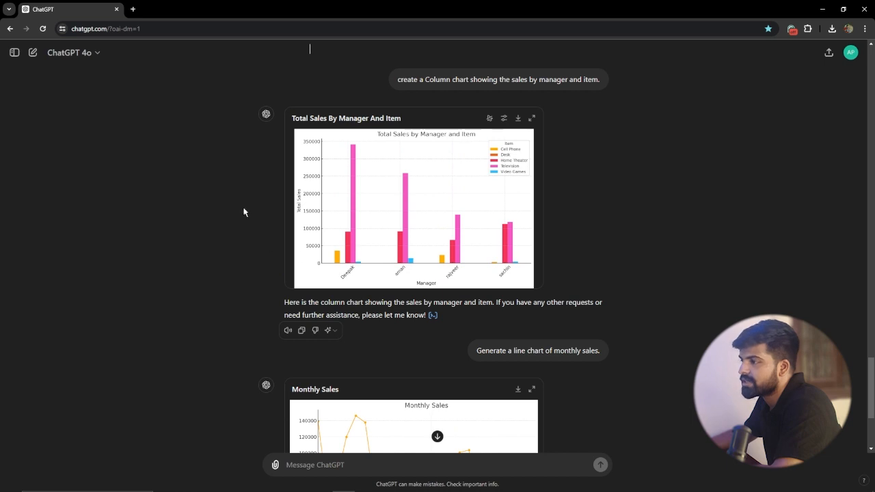
scroll(426, 229, "up", 6)
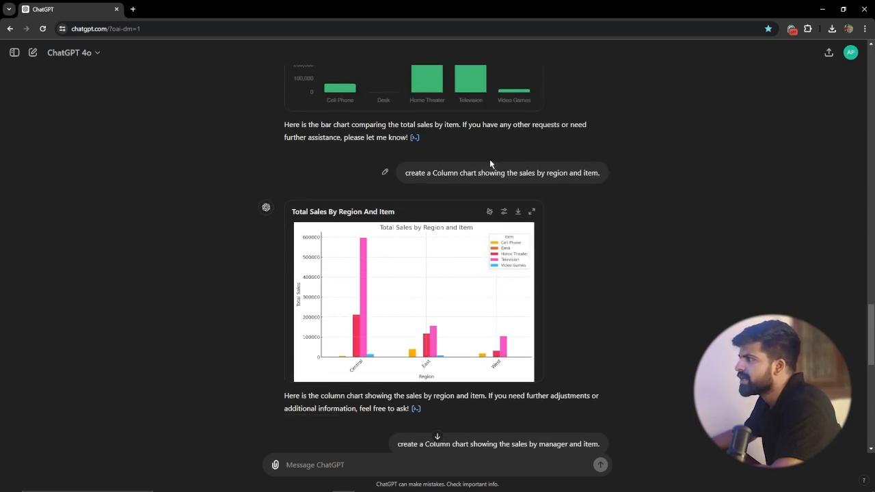
scroll(513, 177, "down", 3)
scroll(479, 190, "up", 3)
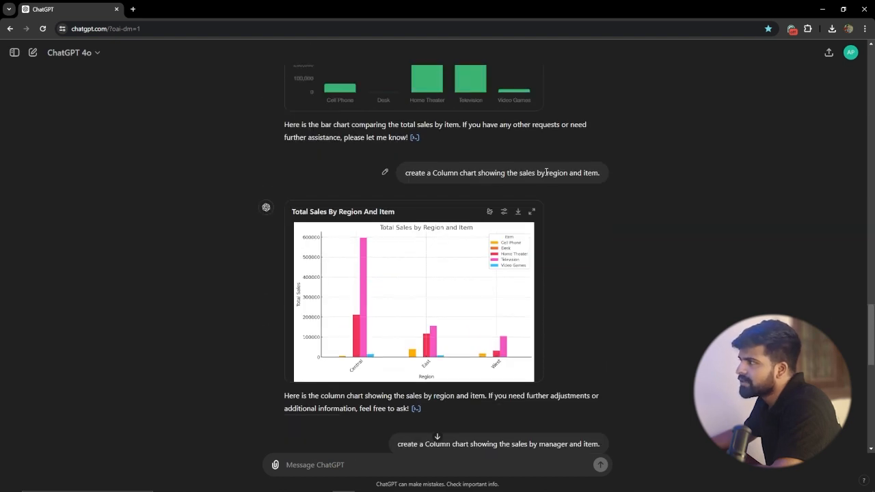
scroll(610, 177, "down", 3)
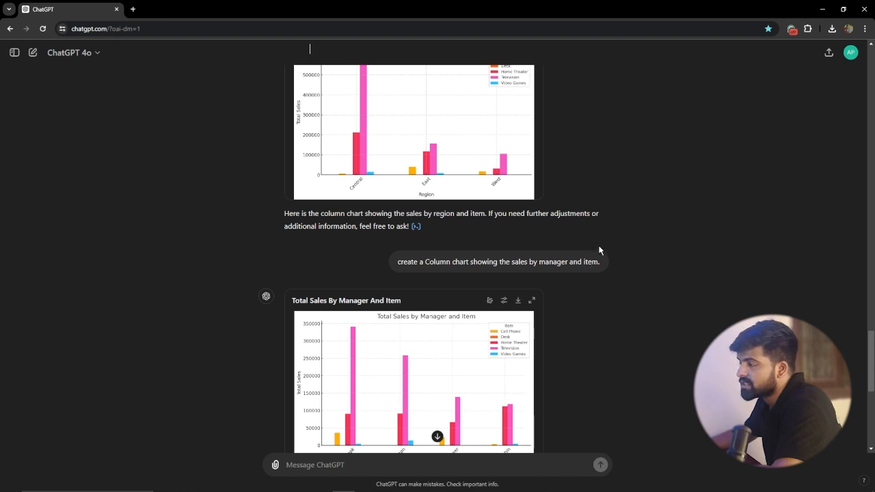
scroll(562, 204, "down", 5)
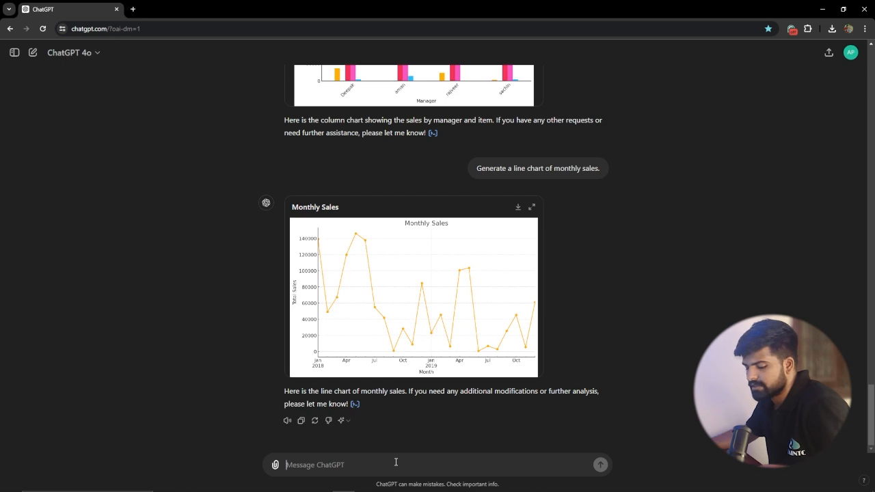
Step: Submit the prompt "create a Column chart showing the sales by region and manager."
key("super+v")
left_click(346, 349)
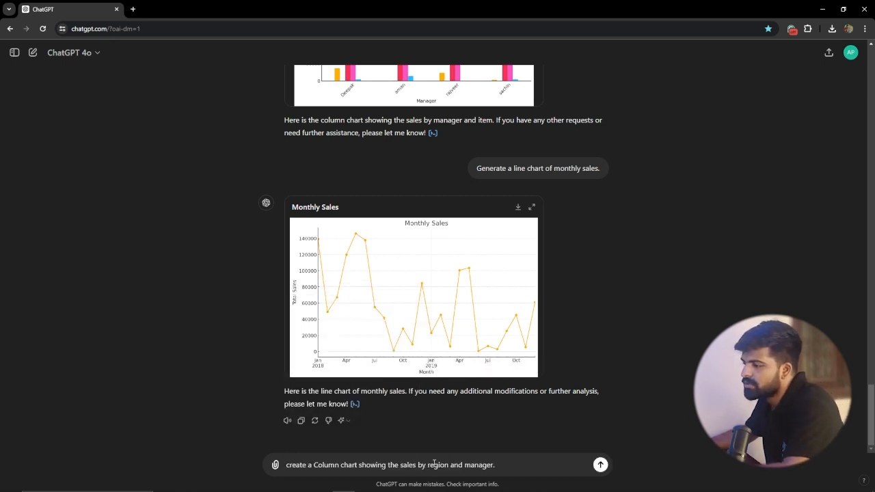
scroll(509, 424, "up", 3)
scroll(501, 399, "down", 3)
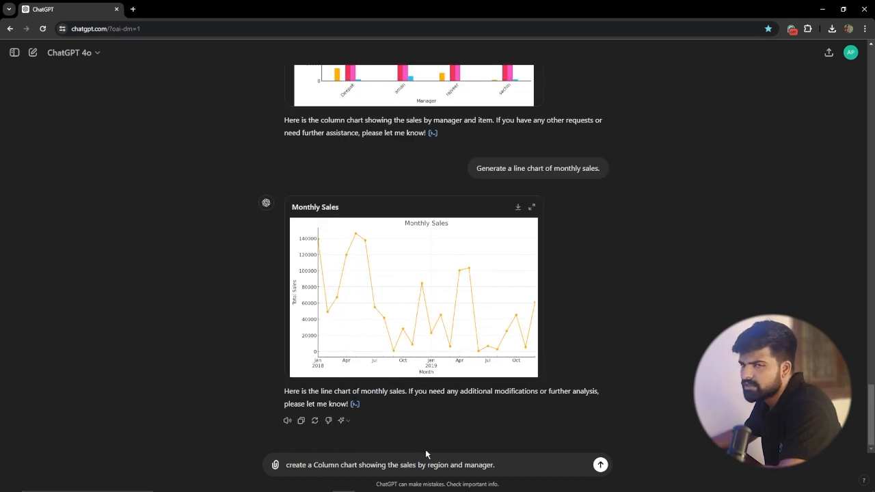
scroll(432, 422, "up", 2)
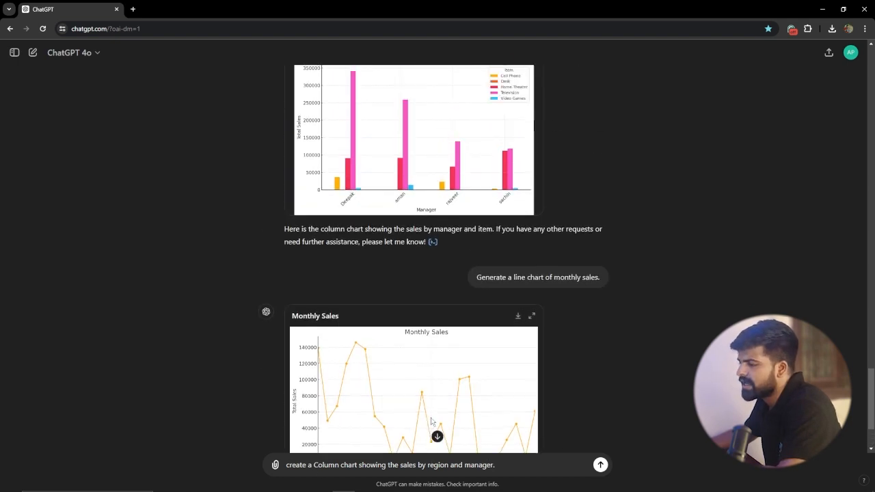
scroll(438, 403, "up", 8)
scroll(505, 278, "down", 1)
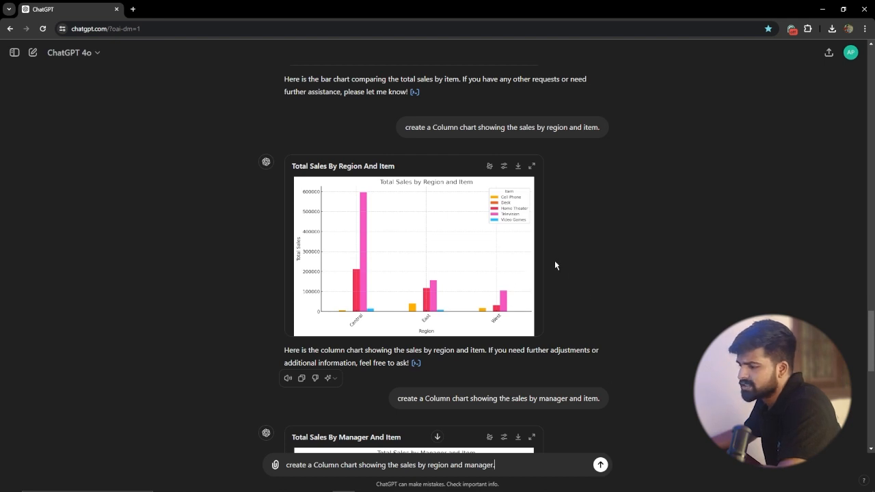
key("Return")
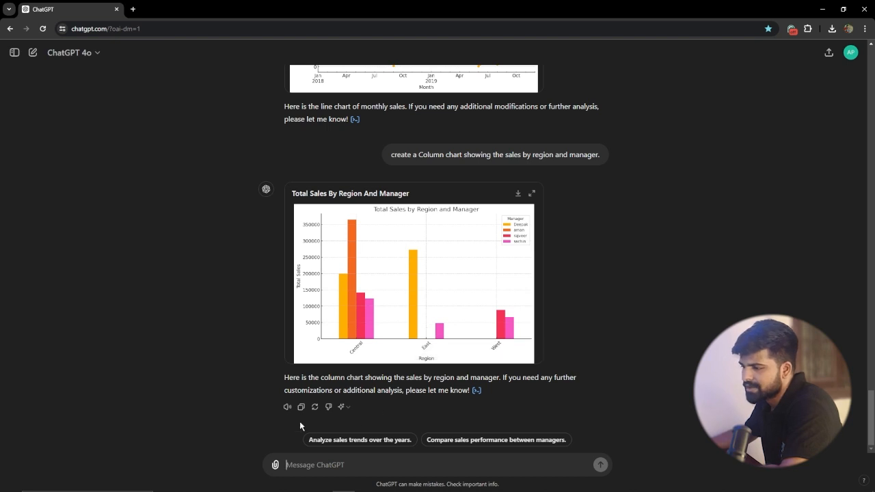
Step: Submit the suggested prompt "Compare sales performance between managers." and examine all columns of the Sales Performance By Manager table
left_click(513, 440)
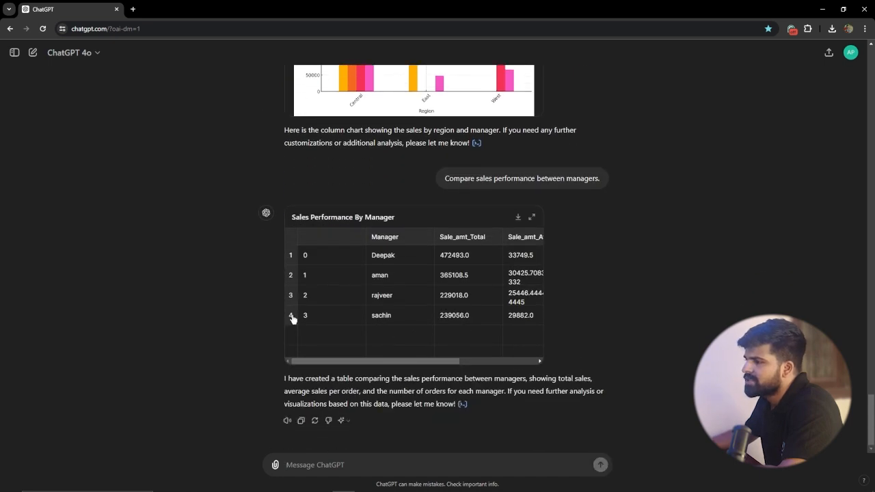
left_click_drag(389, 362, 437, 365)
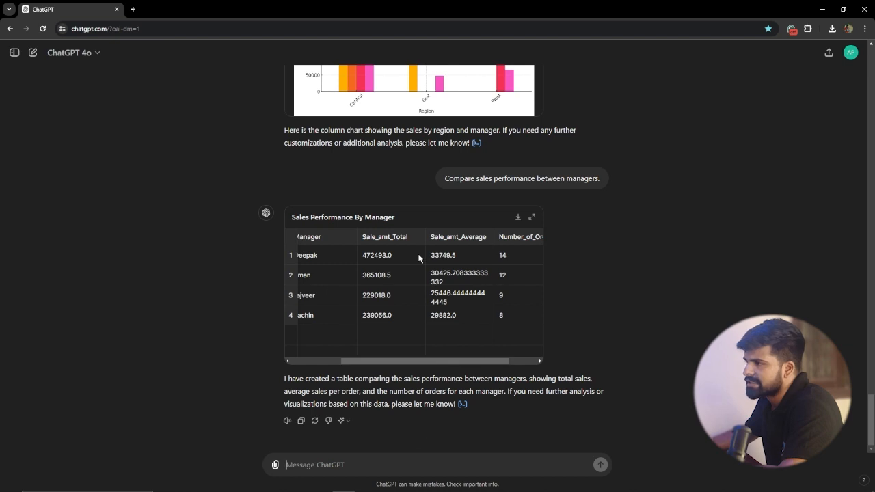
left_click_drag(392, 346, 356, 351)
left_click_drag(412, 349, 438, 351)
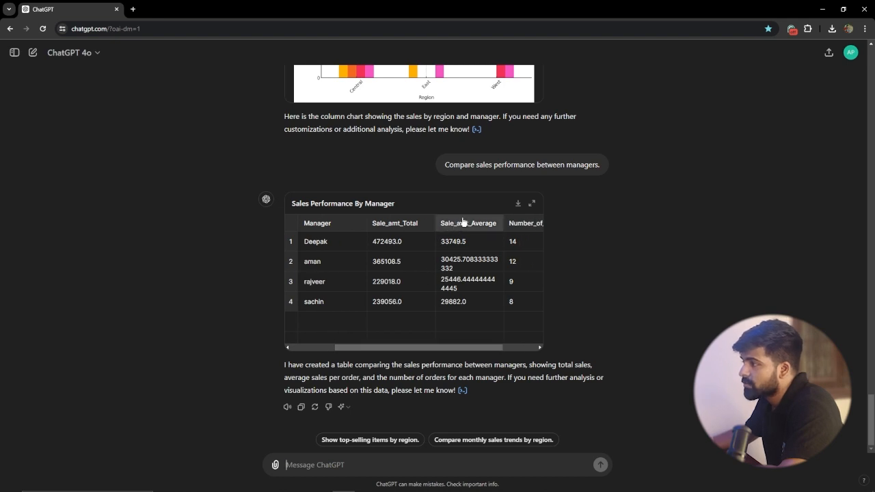
left_click_drag(421, 346, 453, 348)
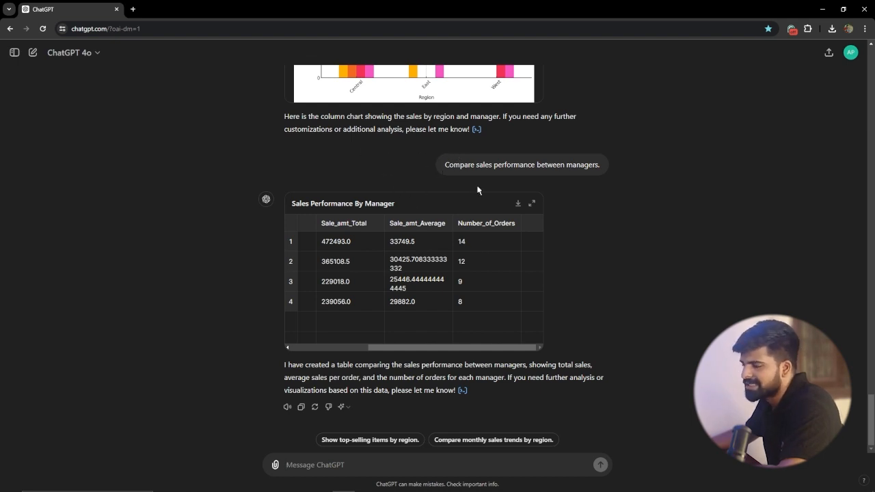
left_click_drag(433, 344, 319, 348)
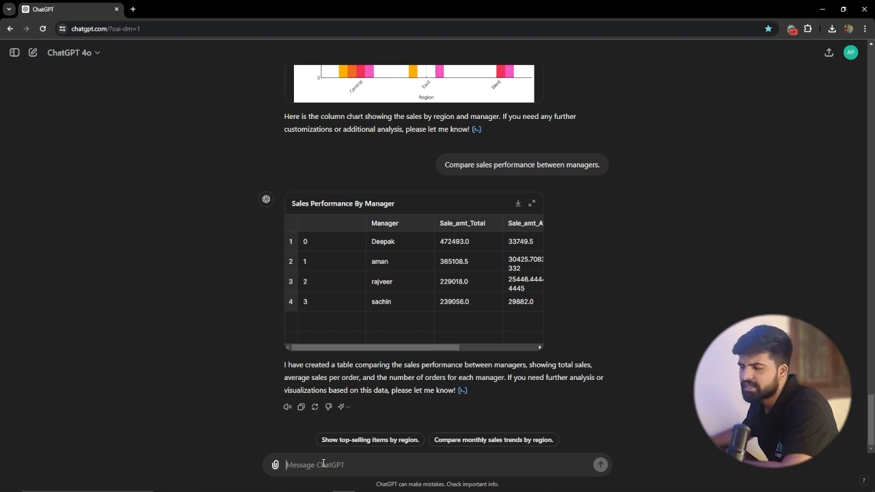
Step: Submit the prompt "create a Line chart showing the monthly sales trend for each region." and view the resulting chart enlarged
key("super+v")
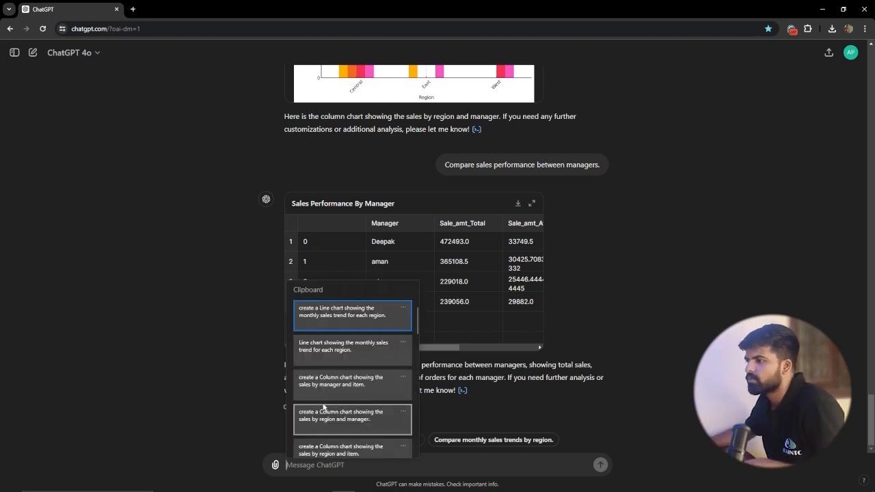
left_click(360, 319)
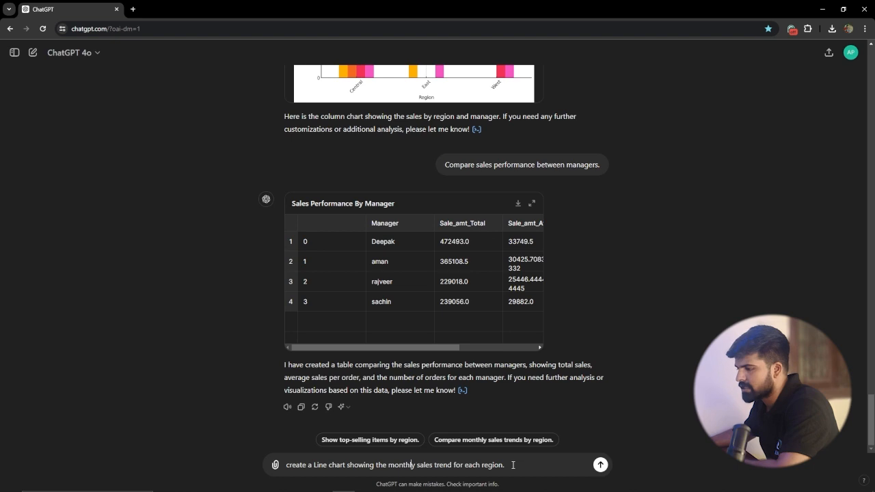
key("Return")
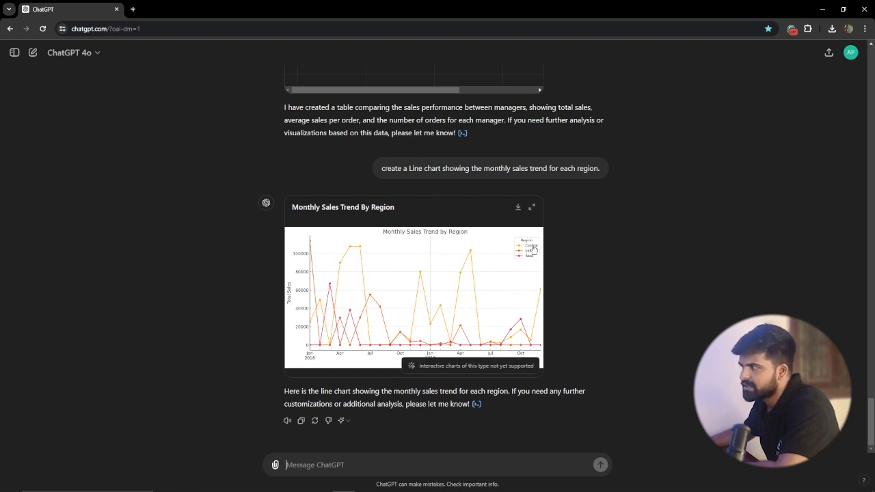
left_click(532, 206)
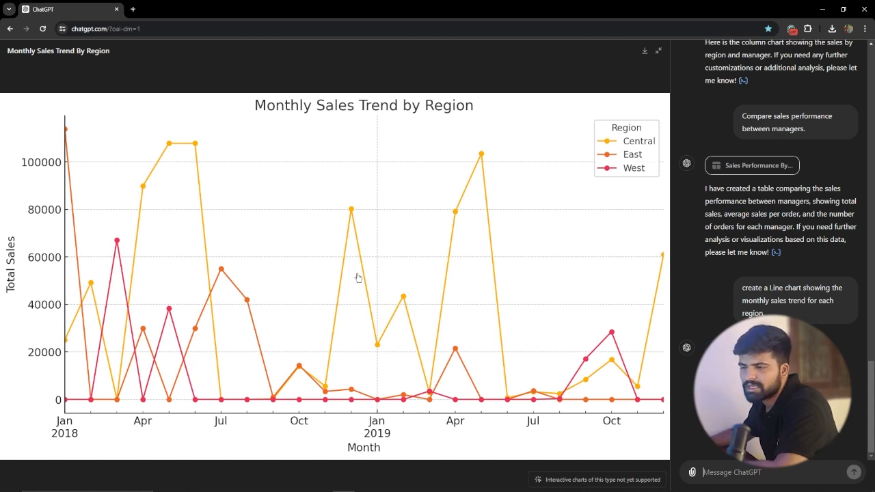
left_click(658, 51)
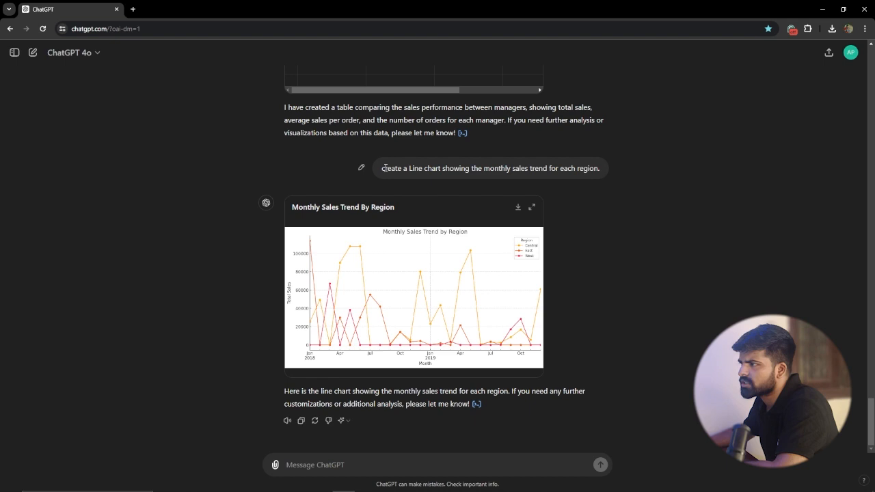
Step: Submit the prompt "create a Line chart showing the monthly sales trend for east region." by reusing and editing the each-region prompt
left_click_drag(381, 168, 585, 169)
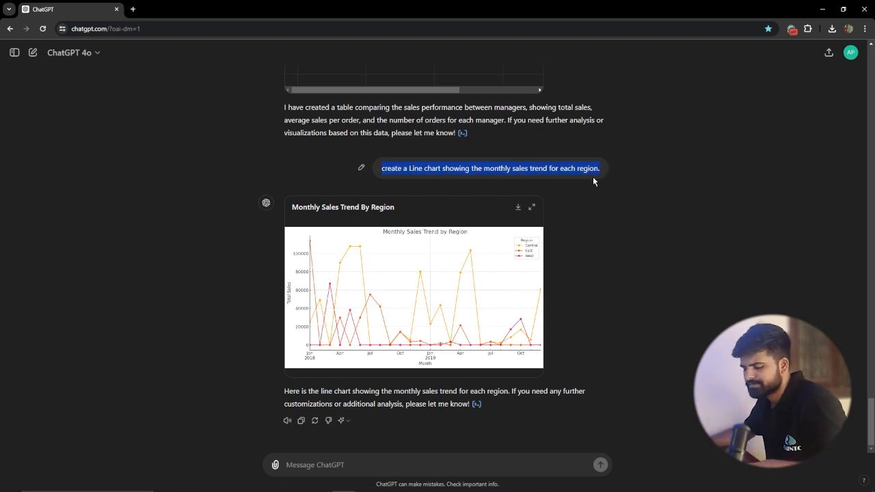
left_click(363, 464)
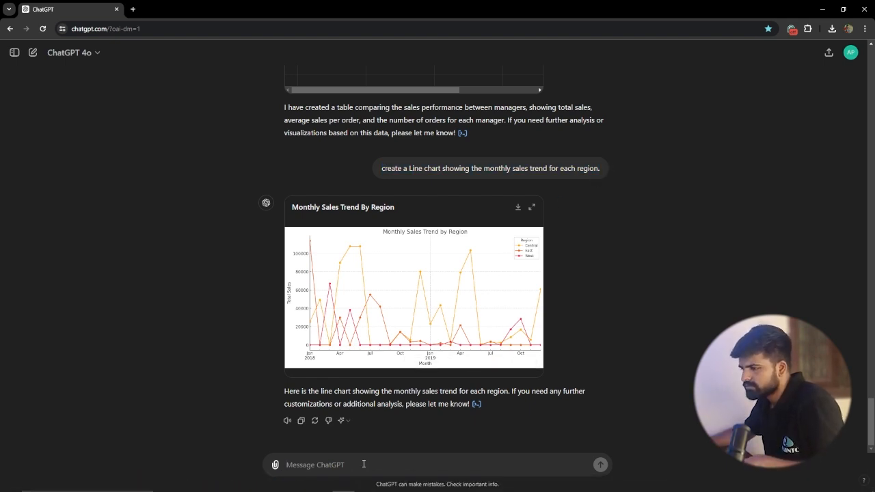
type("create a Line chart showing the monthly sales trend for each region.")
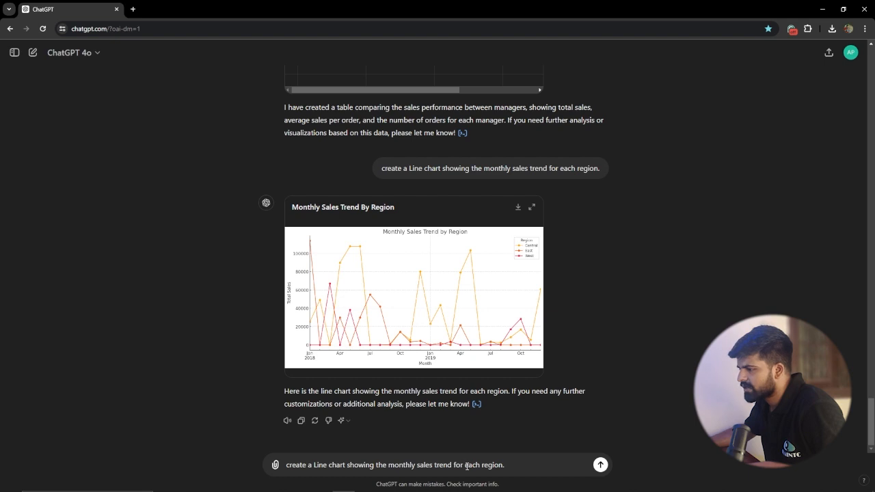
type("east")
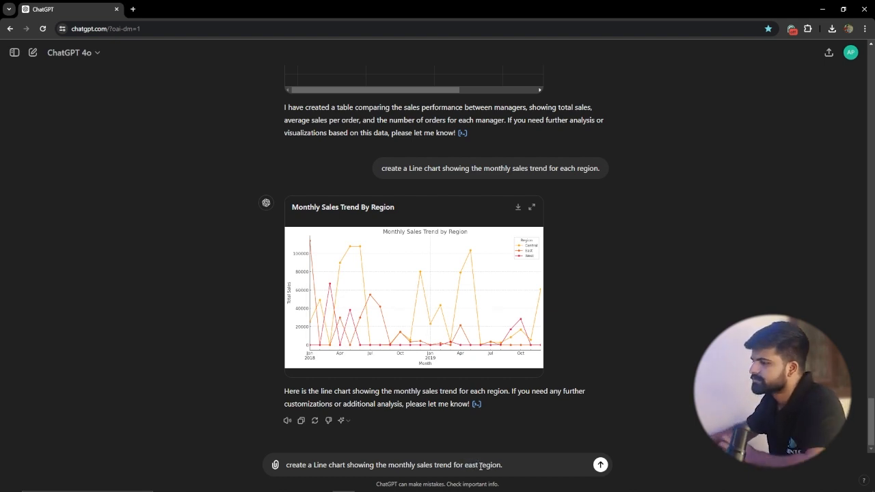
key("Return")
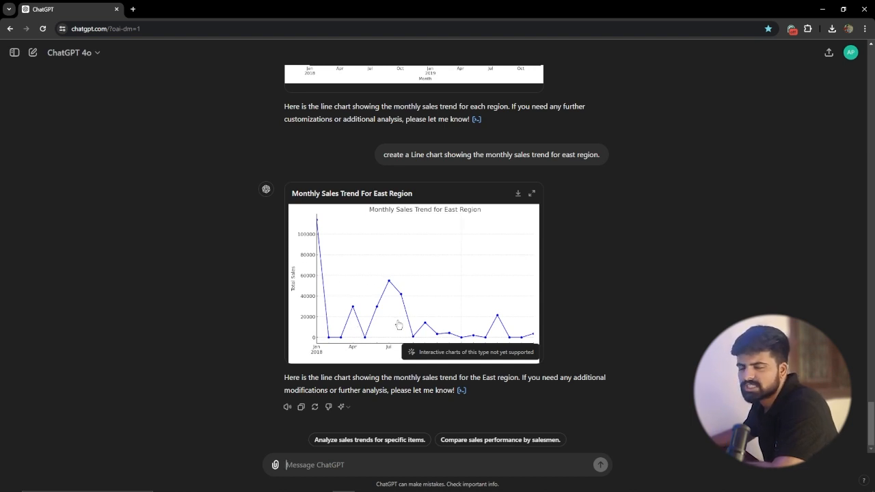
Step: Submit the prompt "create a Line chart showing the monthly sales trend for each manager" and view the resulting chart enlarged
scroll(398, 325, "up", 5)
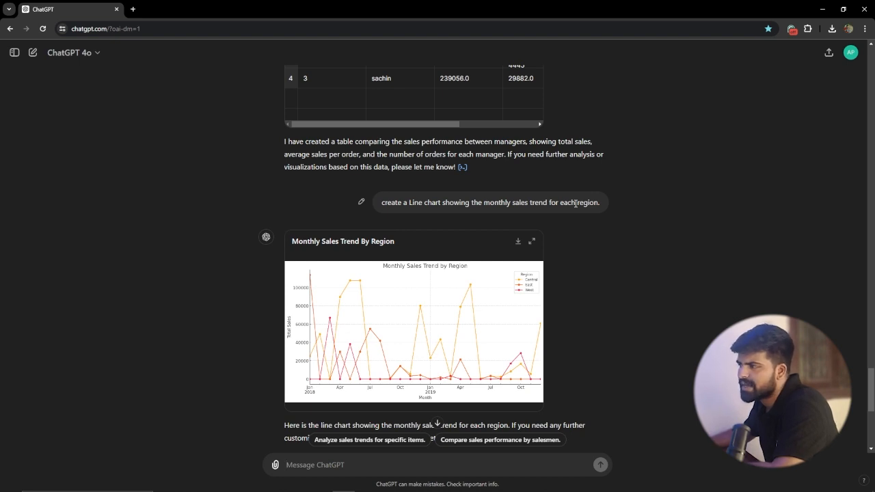
left_click_drag(409, 200, 649, 198)
key("ctrl+c")
left_click(319, 458)
key("ctrl+v")
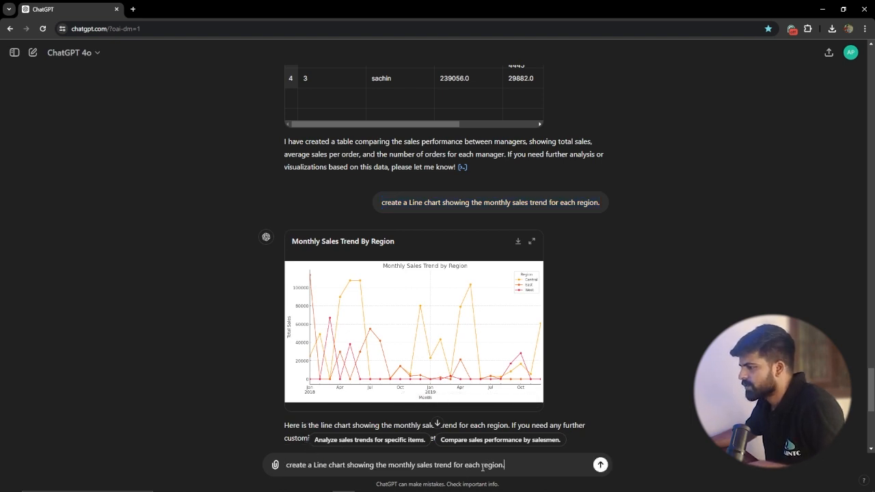
left_click_drag(482, 466, 526, 468)
type("manage")
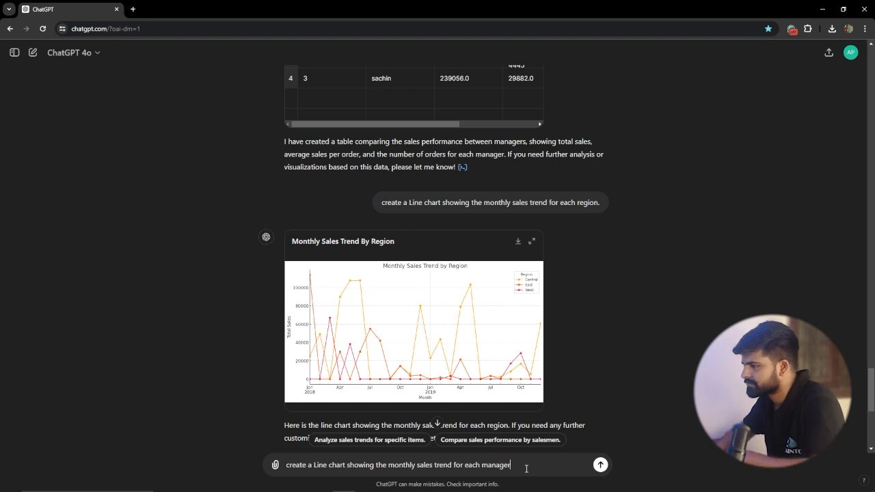
key("Return")
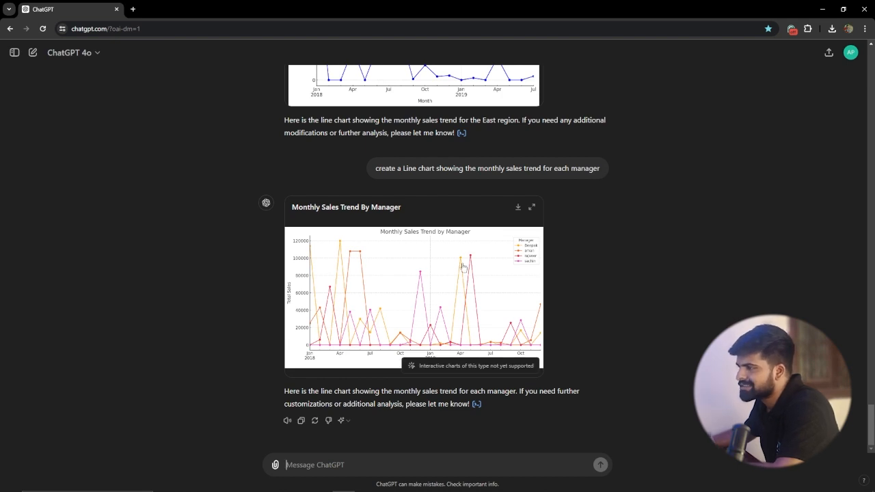
left_click(532, 208)
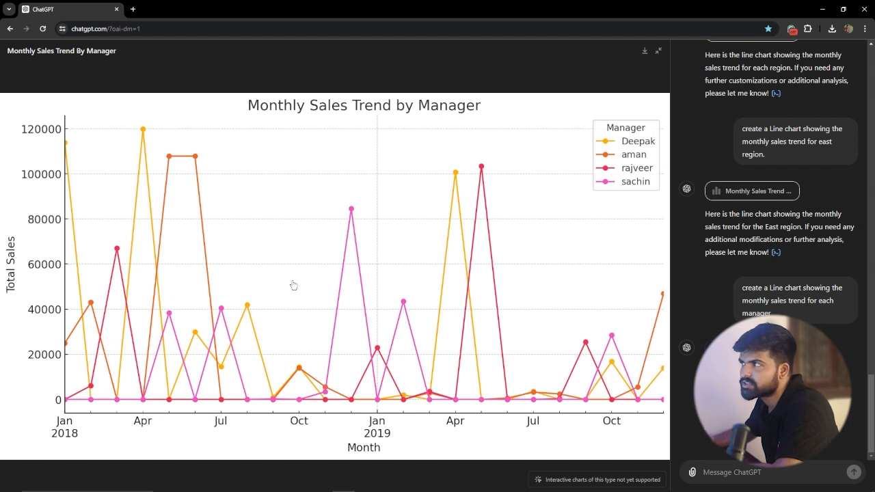
left_click(660, 51)
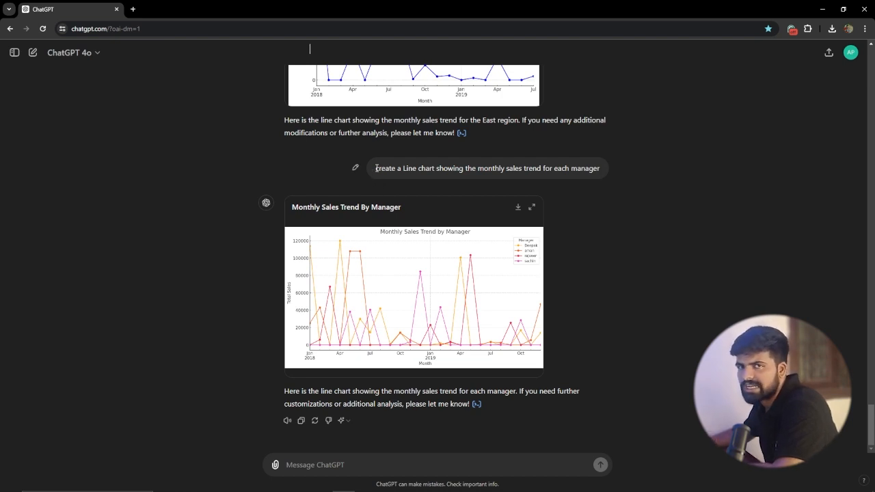
Step: Submit the prompt "create a area chart showing the monthly sales trend for each manager" and view the resulting chart enlarged
left_click_drag(375, 169, 610, 172)
key("ctrl+c")
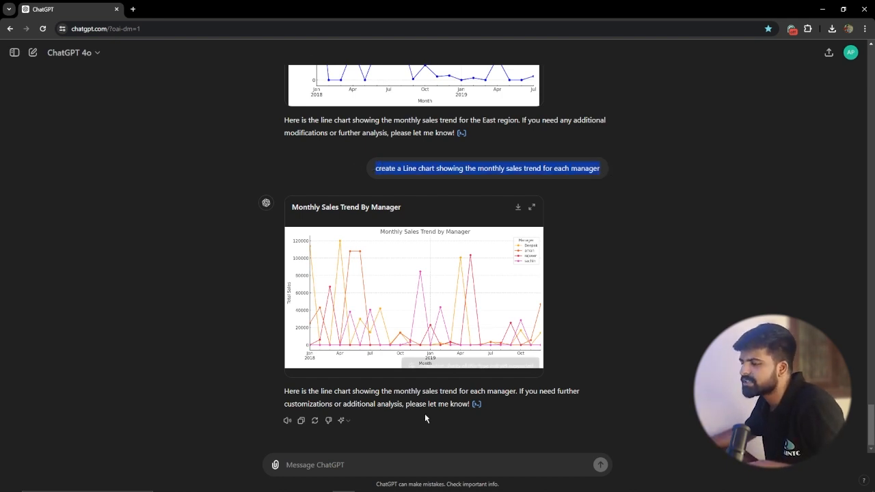
left_click(396, 465)
key("ctrl+v")
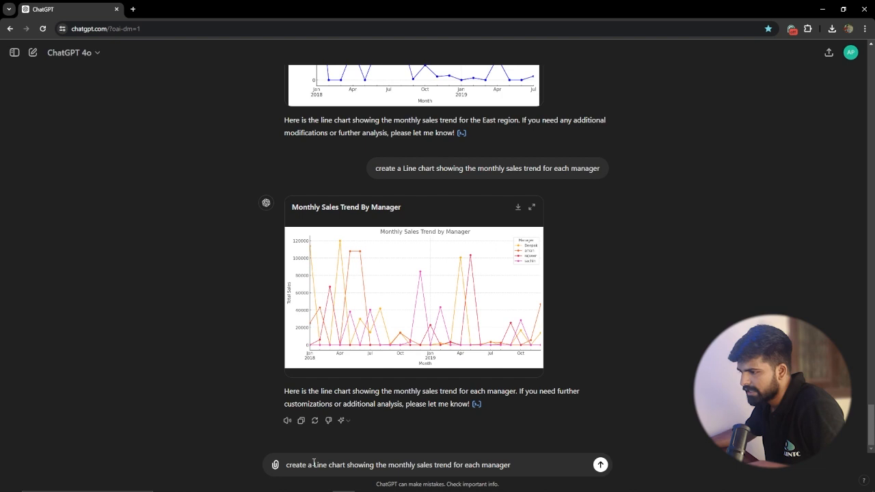
type("area")
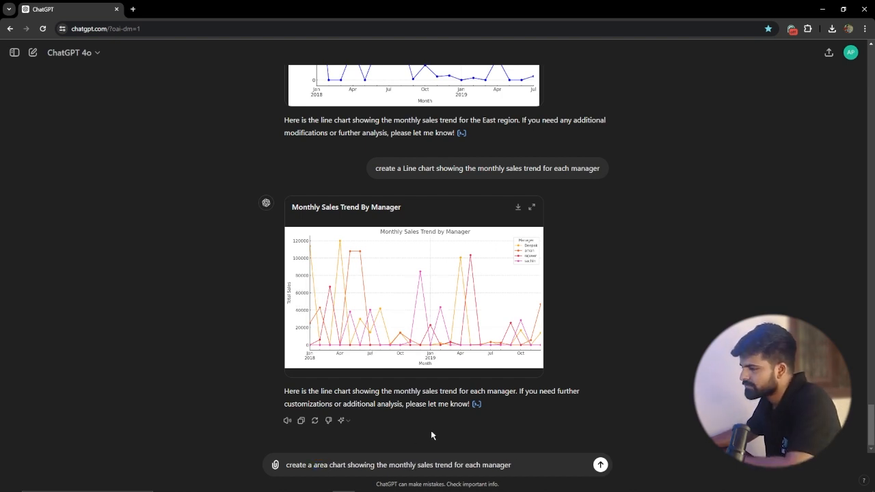
key("Return")
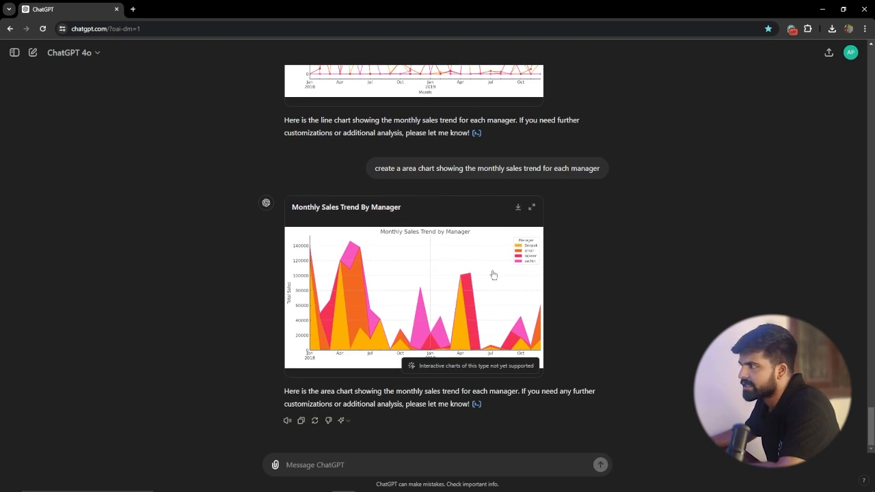
left_click(532, 207)
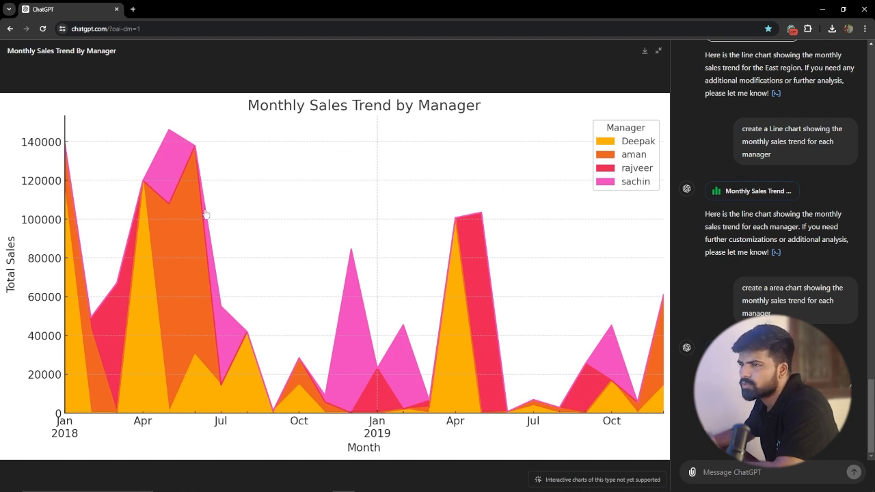
left_click(658, 50)
Step: Review the earlier line, column, bar and pie charts in the conversation, back to the sales distribution by manager
scroll(376, 334, "up", 2)
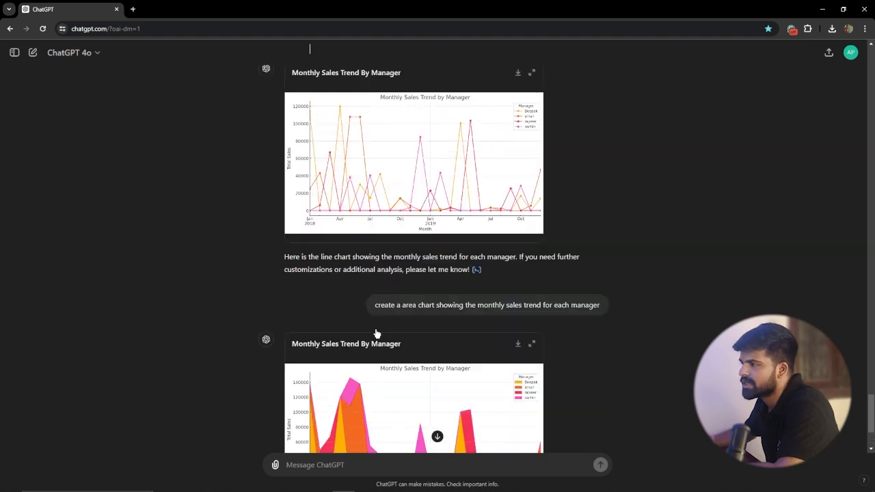
scroll(440, 313, "up", 20)
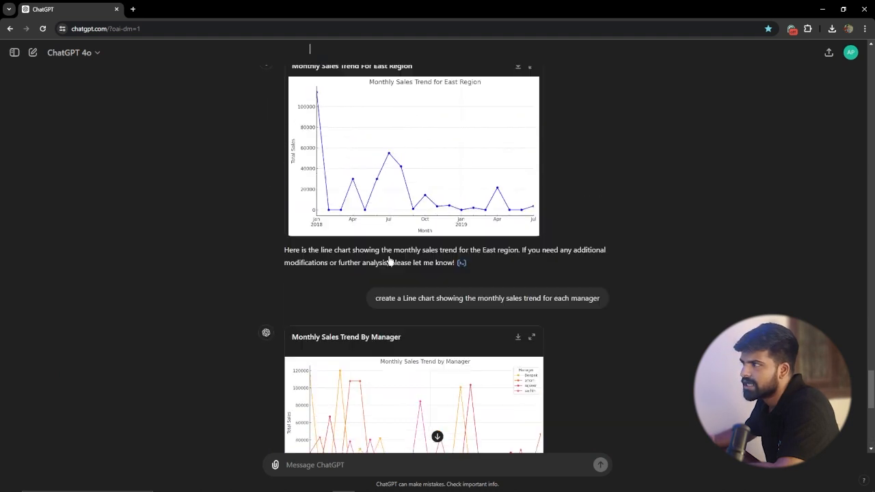
scroll(390, 262, "up", 15)
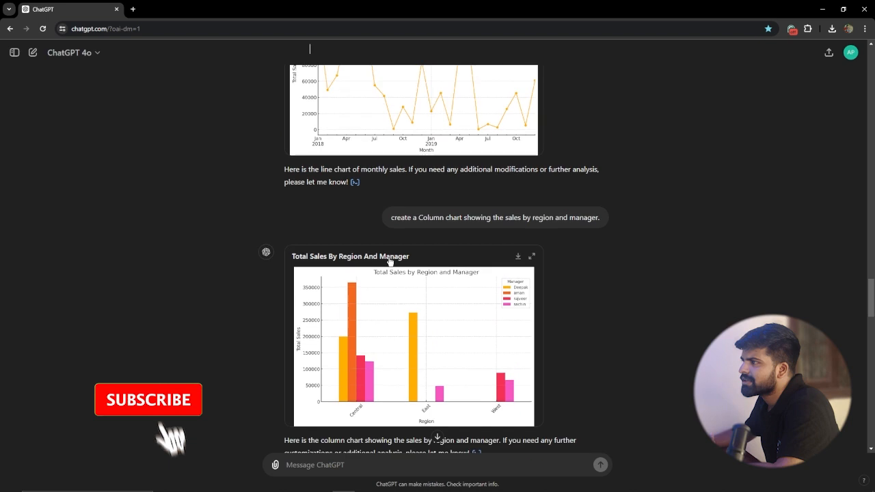
scroll(433, 253, "up", 15)
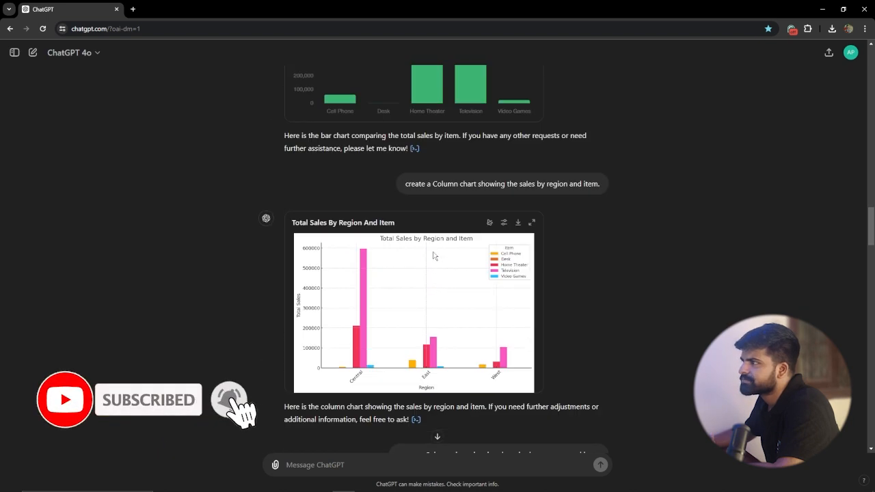
scroll(433, 256, "up", 2)
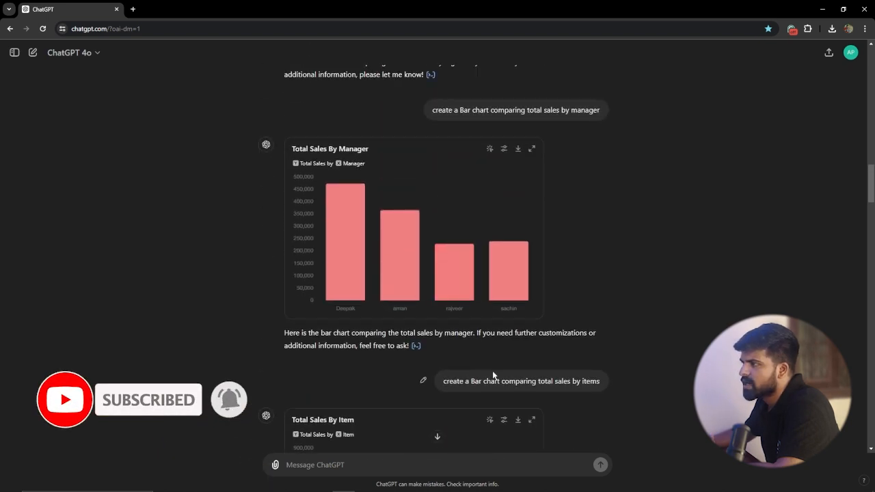
scroll(454, 301, "up", 7)
scroll(455, 301, "up", 3)
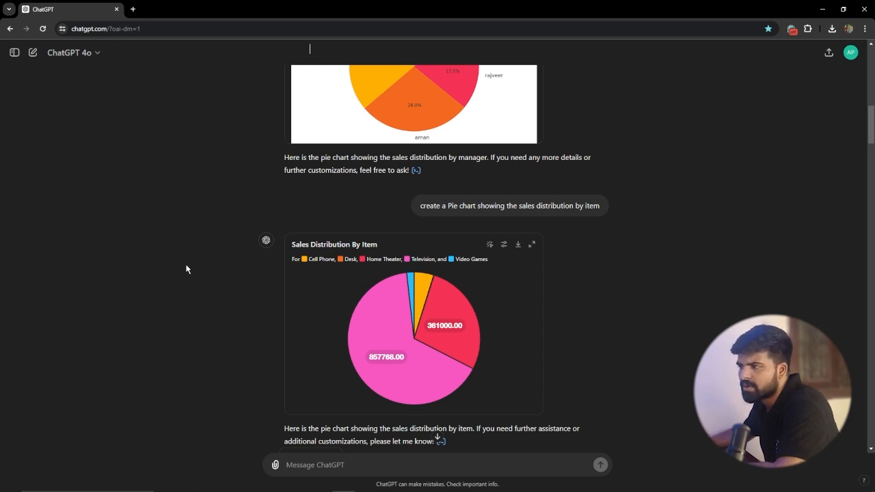
scroll(295, 225, "up", 8)
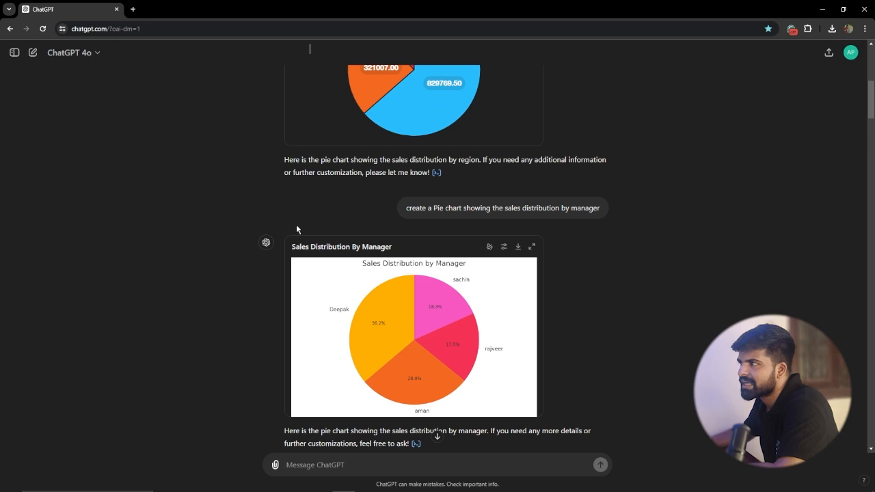